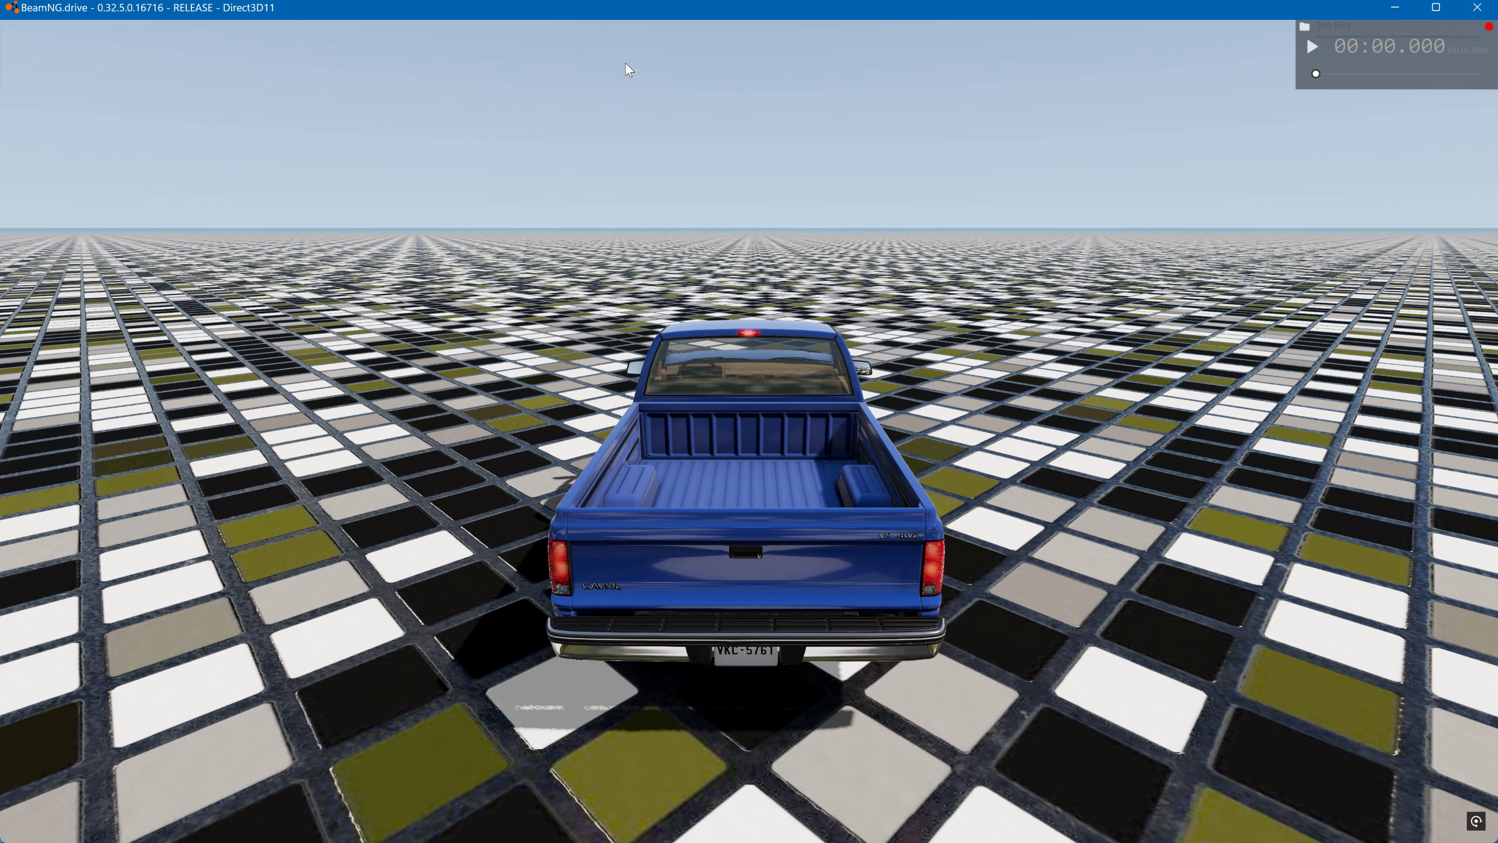
- Open the World Editor with the pickup in side view and place a particle emitter node on the ground ahead of its front bumper
right_drag(626, 63, 825, 89)
key(F11)
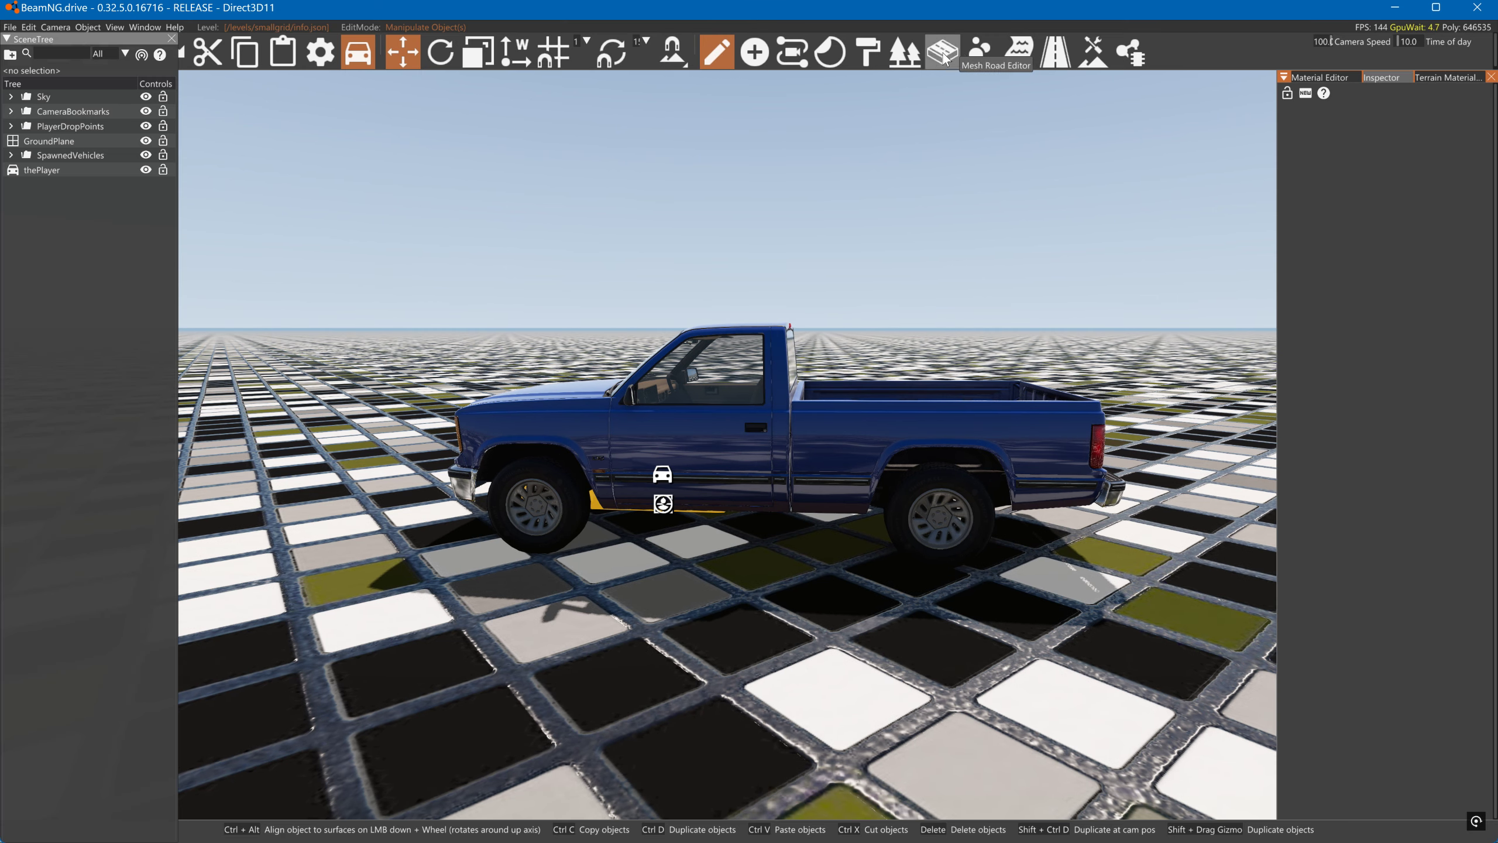
click(761, 55)
click(507, 94)
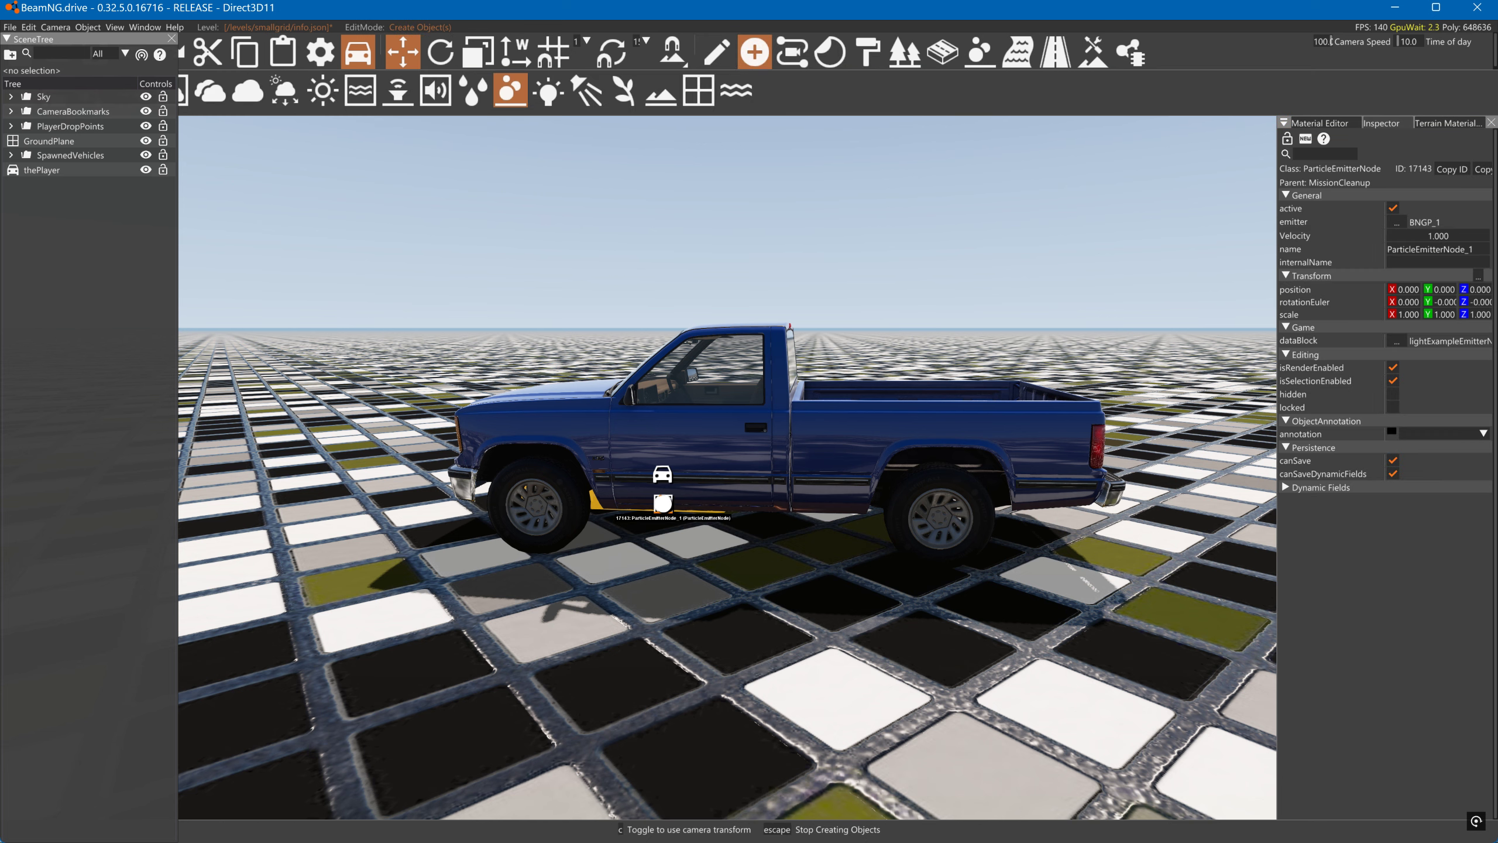
click(342, 575)
key(Escape)
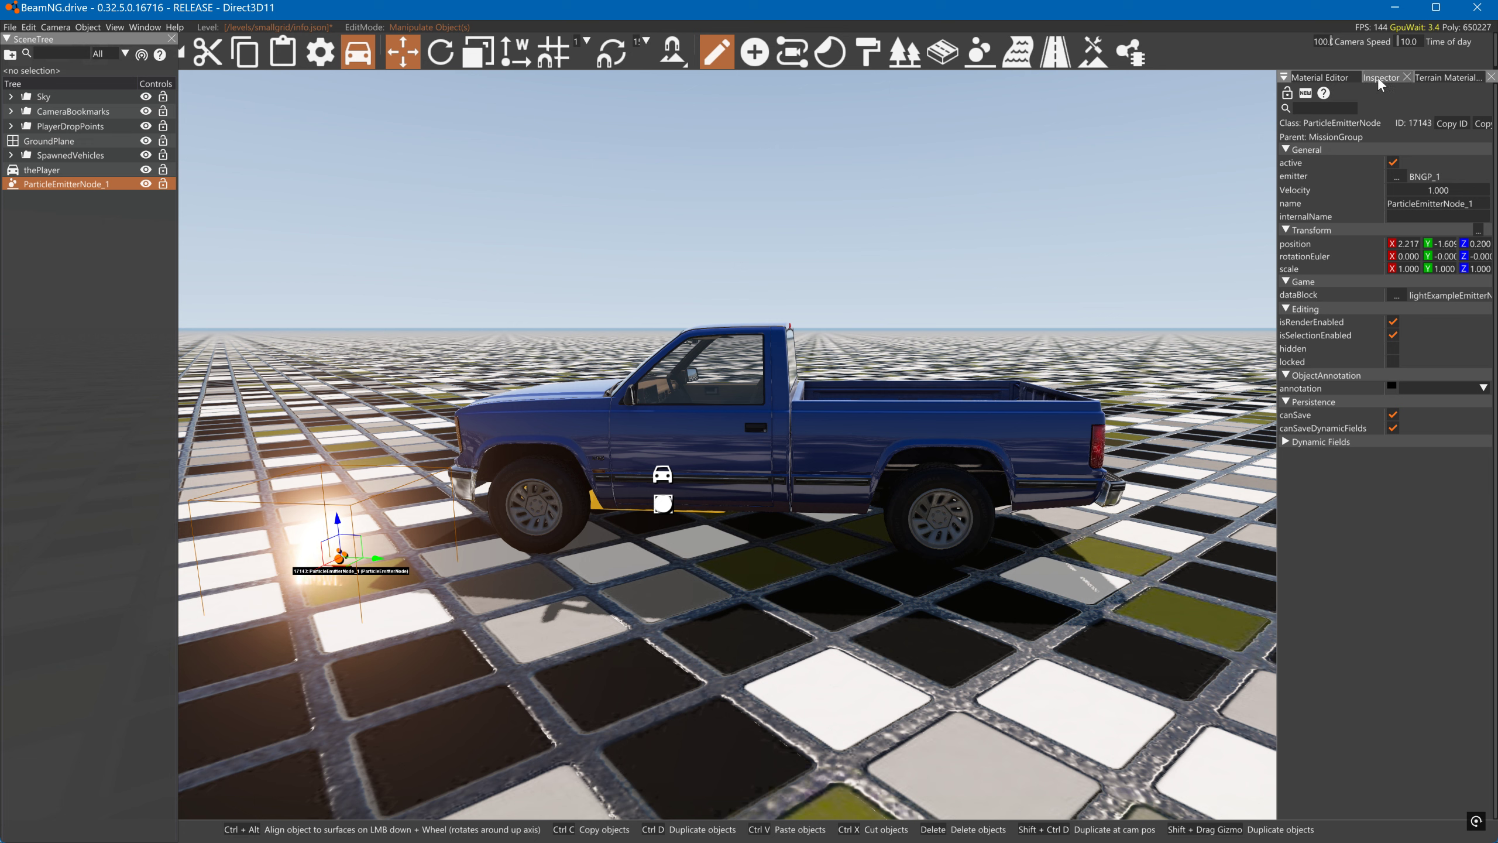
- Set the particle emitter node's emitter to BNGP_32
click(1394, 177)
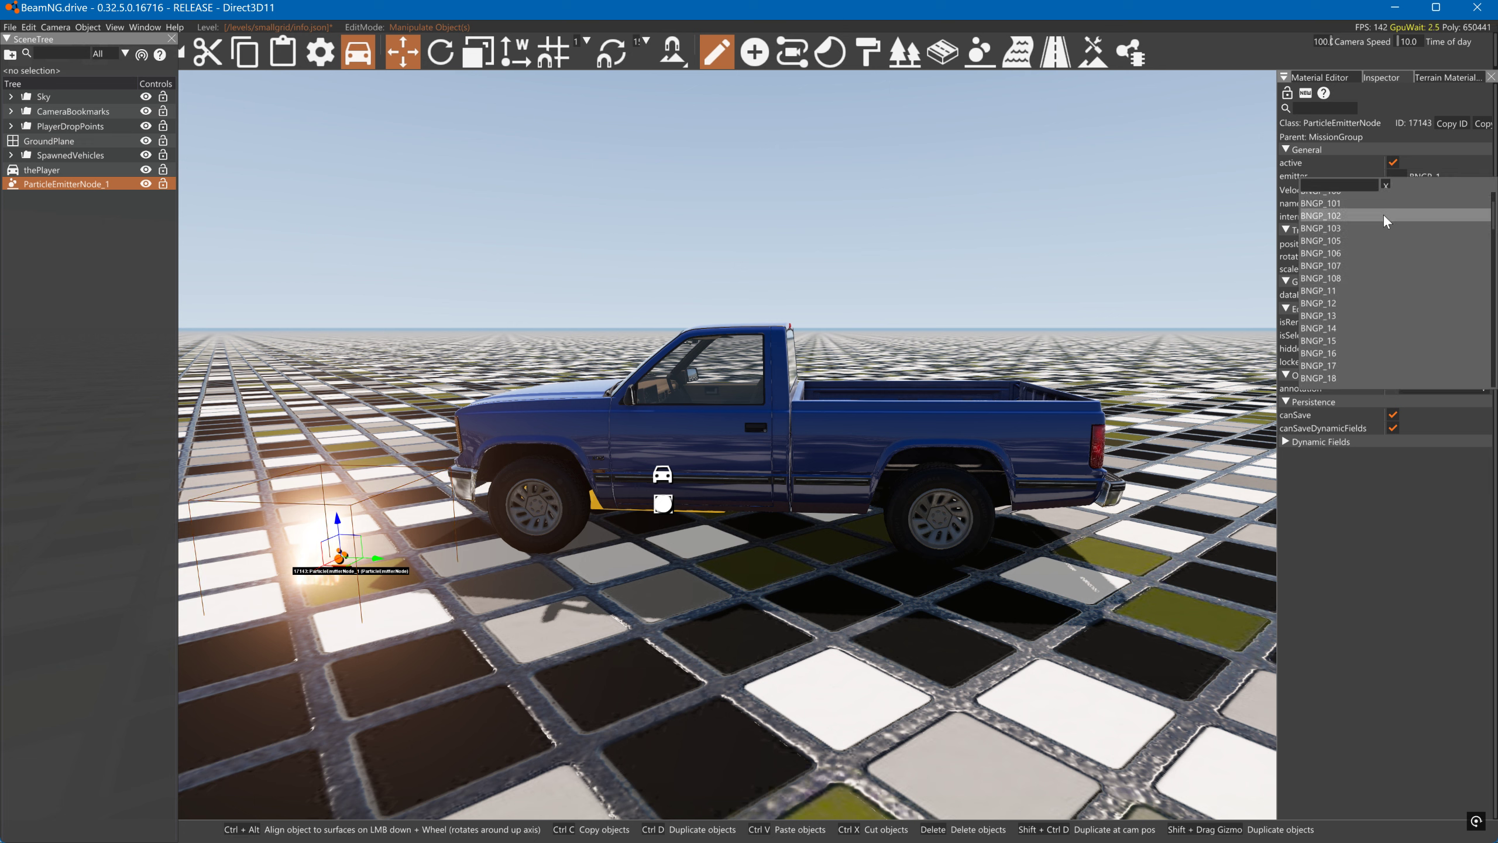
scroll(1384, 215, down, 7)
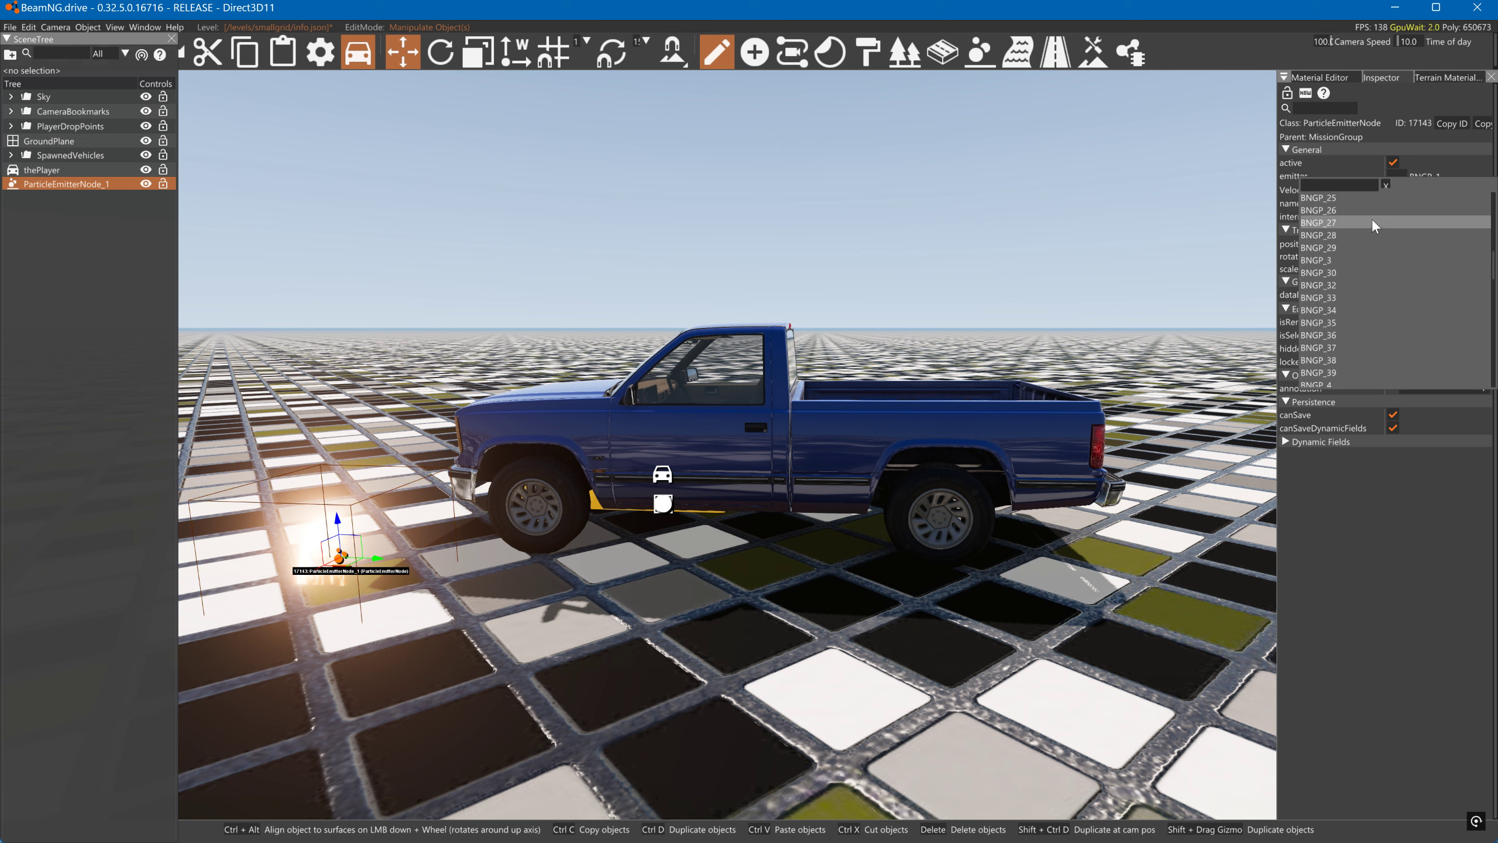
scroll(1361, 224, down, 8)
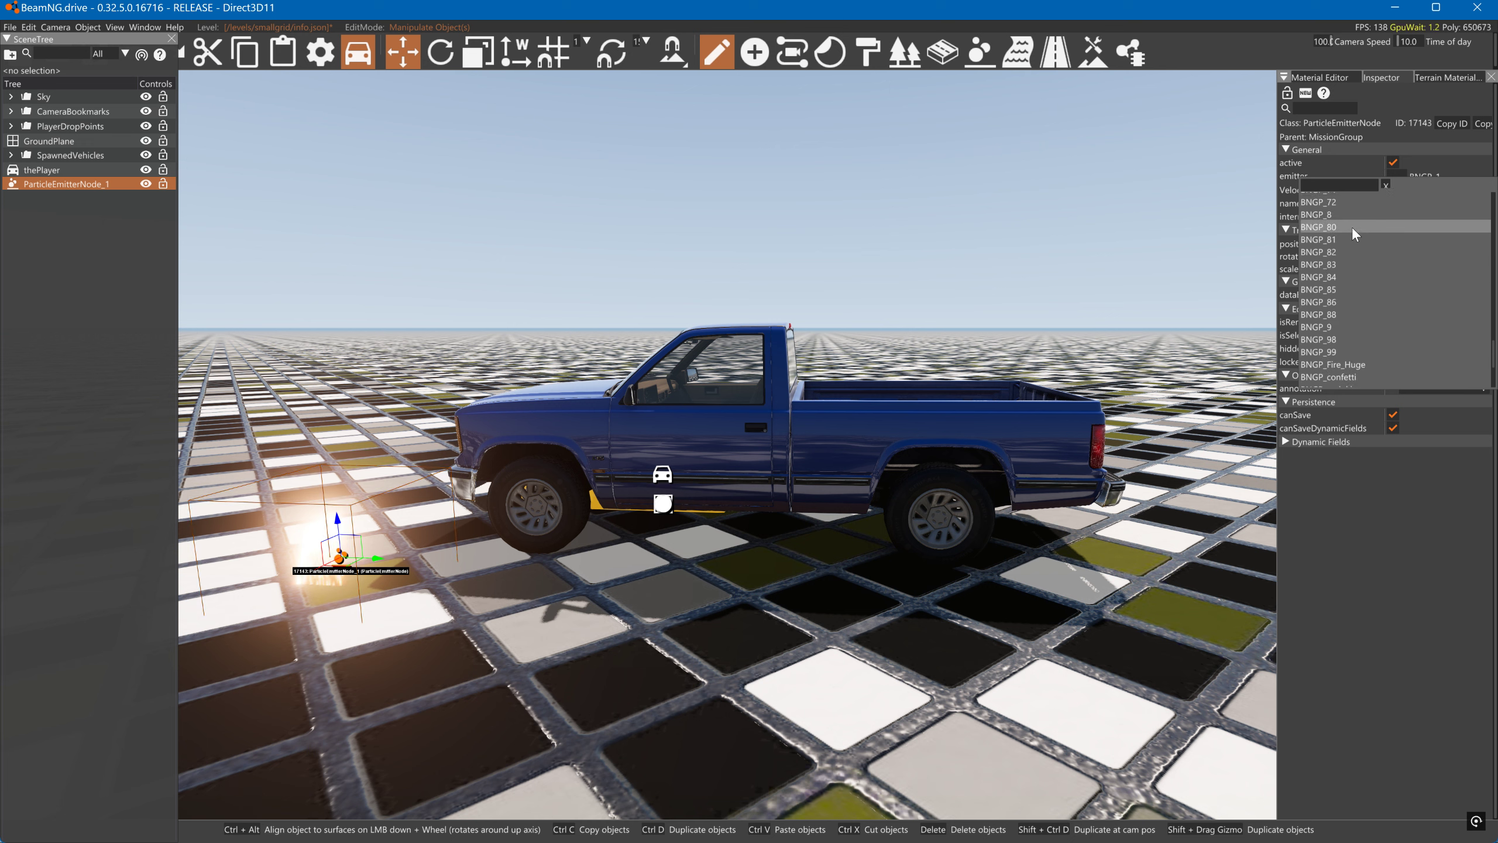
scroll(1352, 226, up, 8)
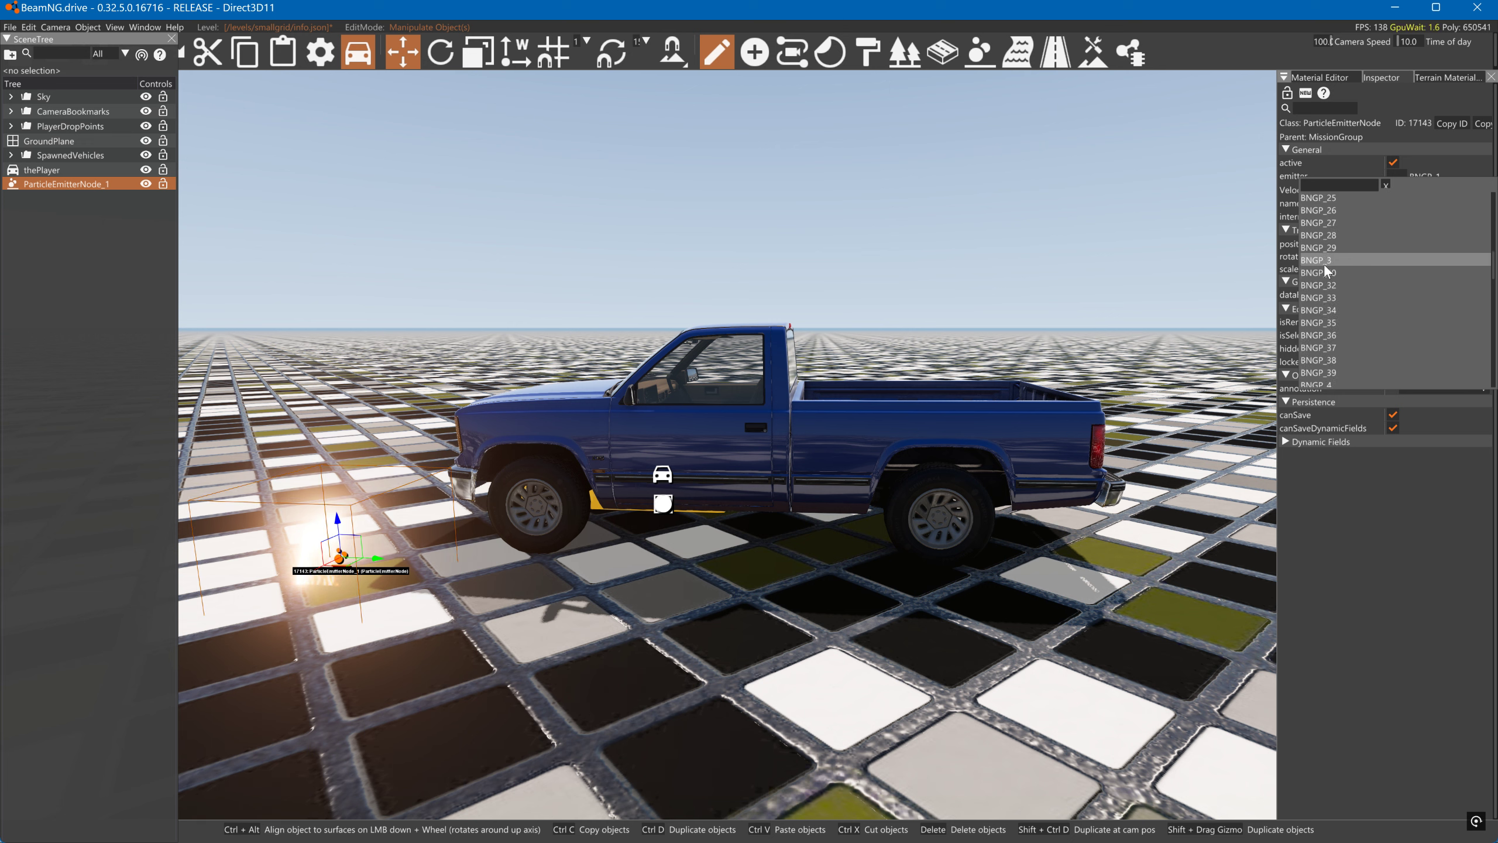
click(1325, 285)
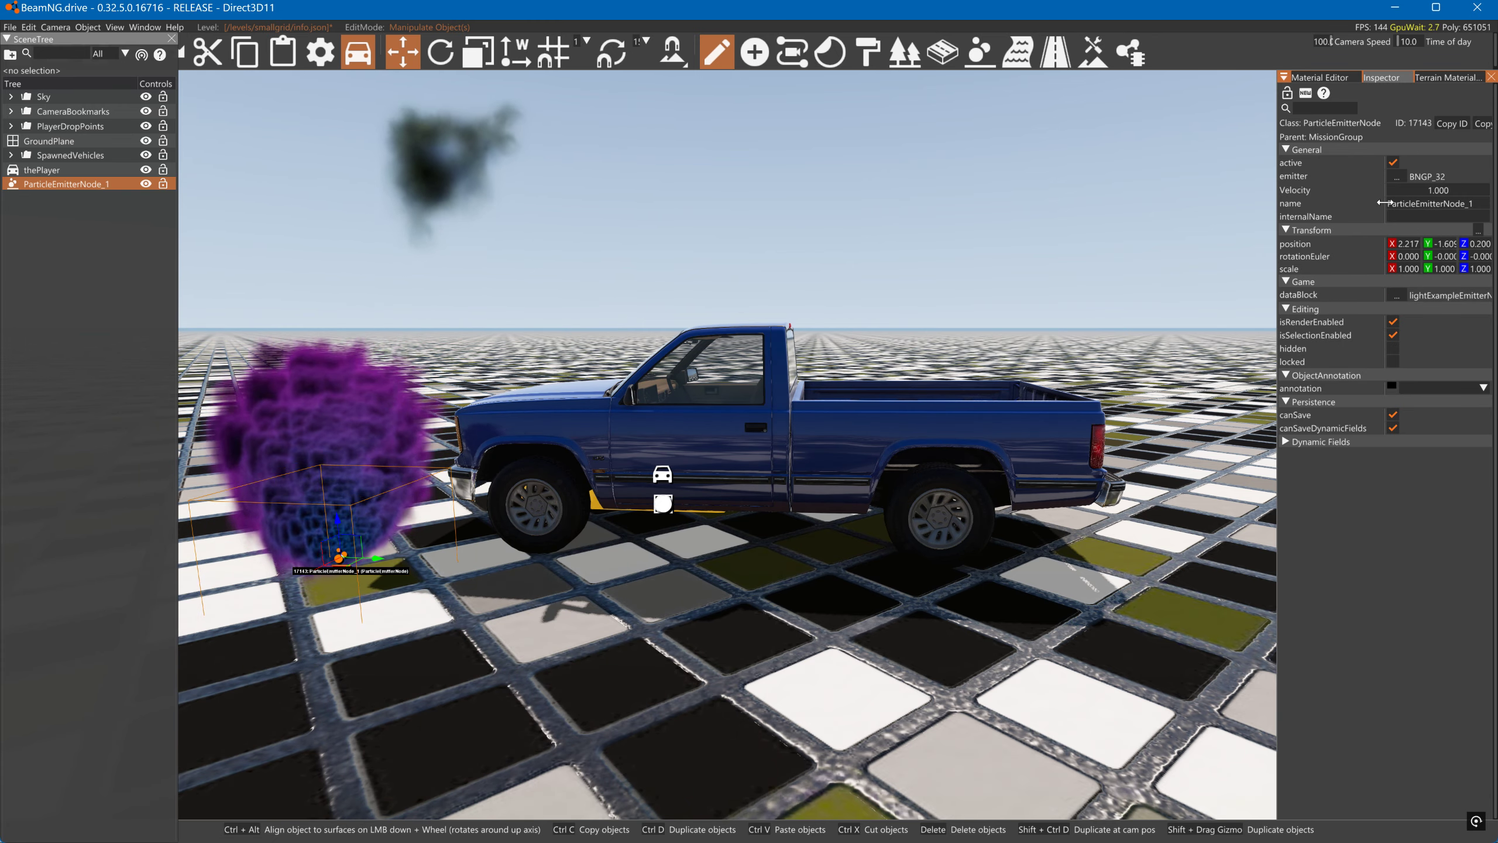
- Try the BNGP_29 emitter on the particle node and settle on BNGP_27
click(1391, 176)
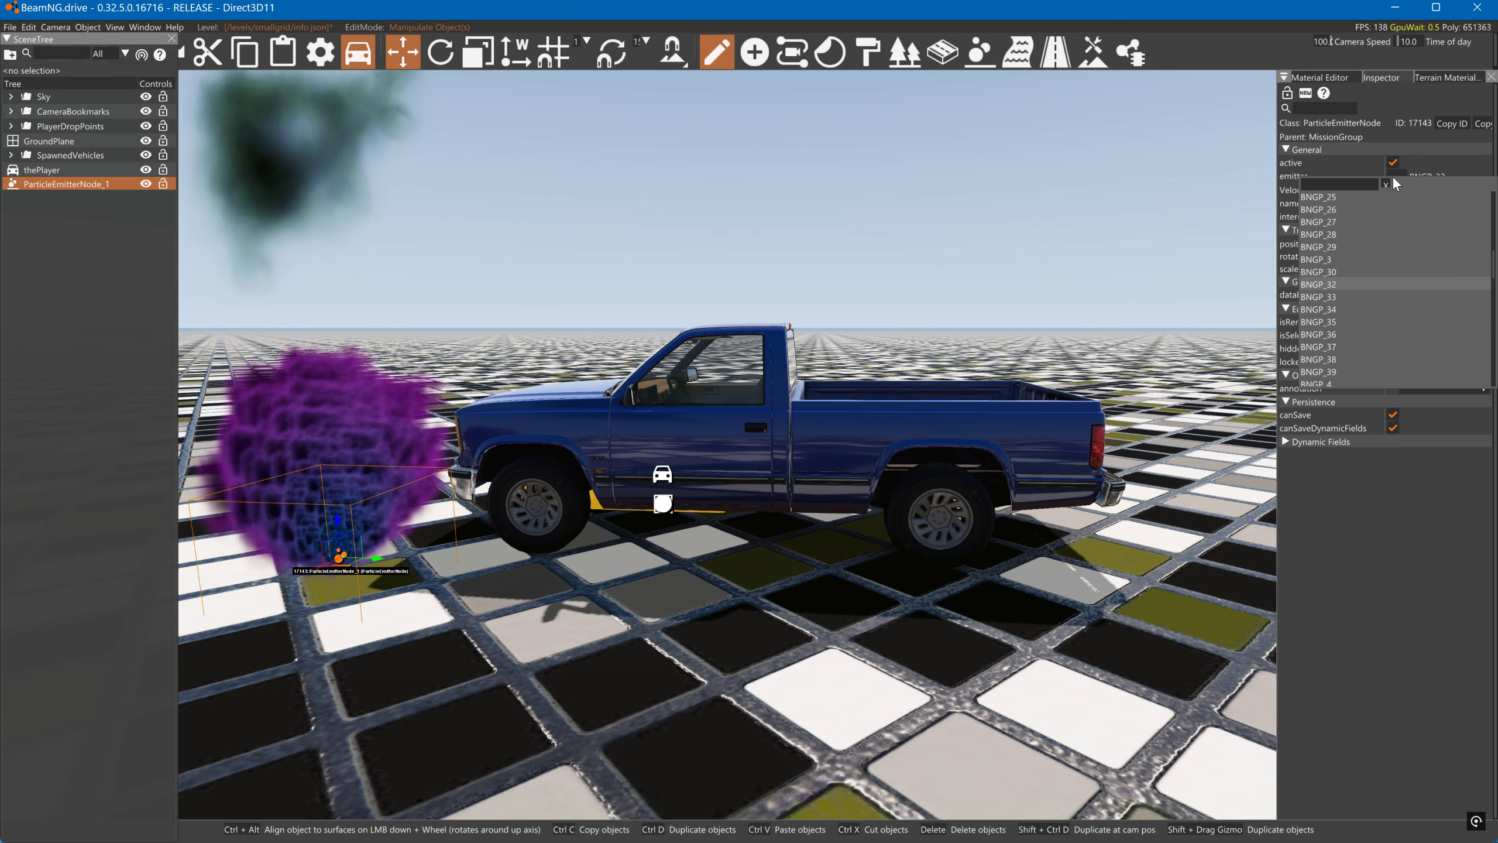
click(1319, 244)
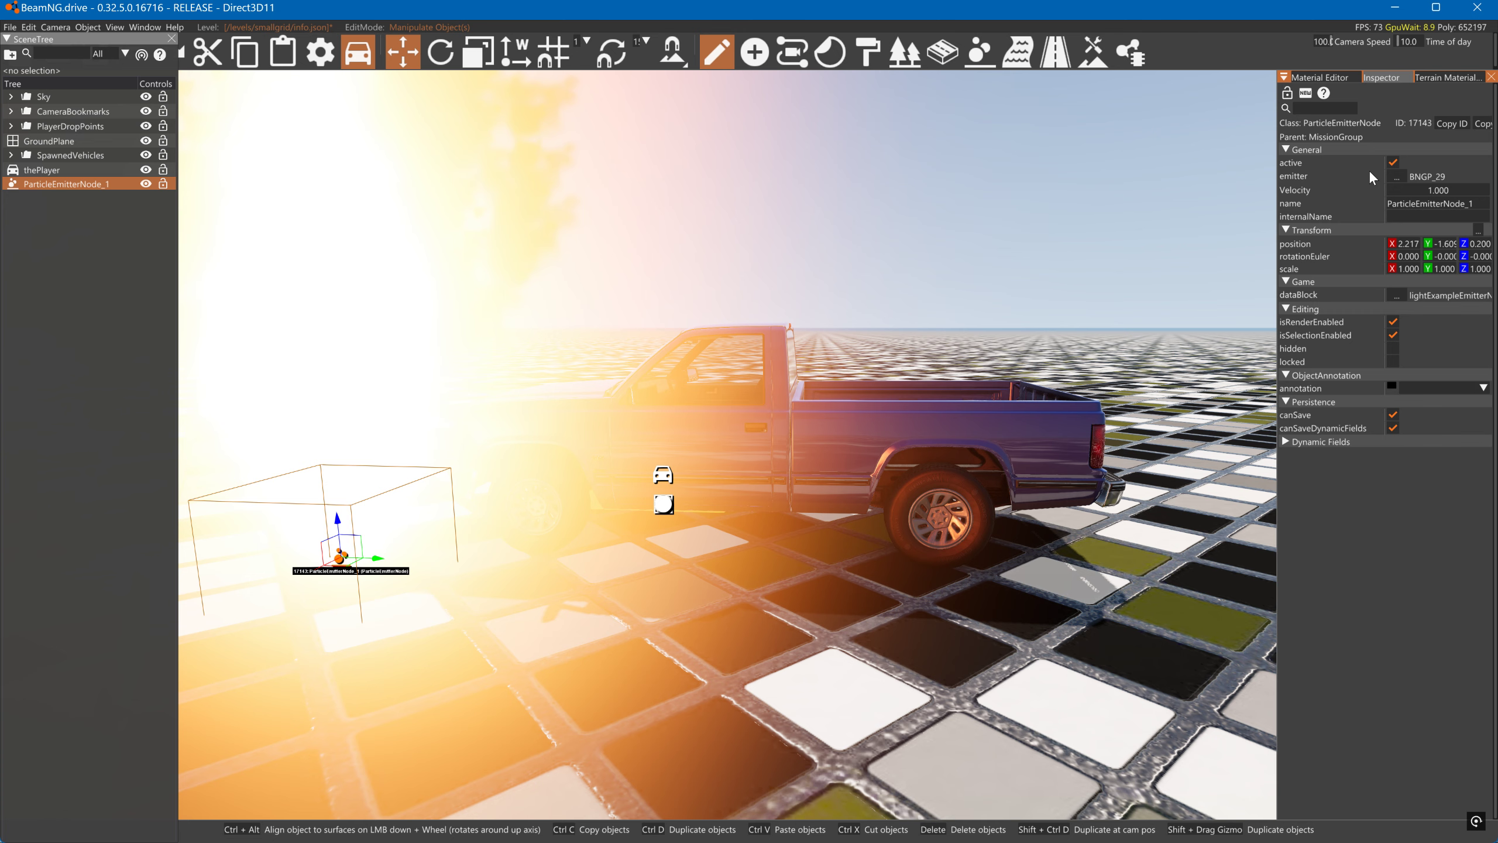
click(1393, 176)
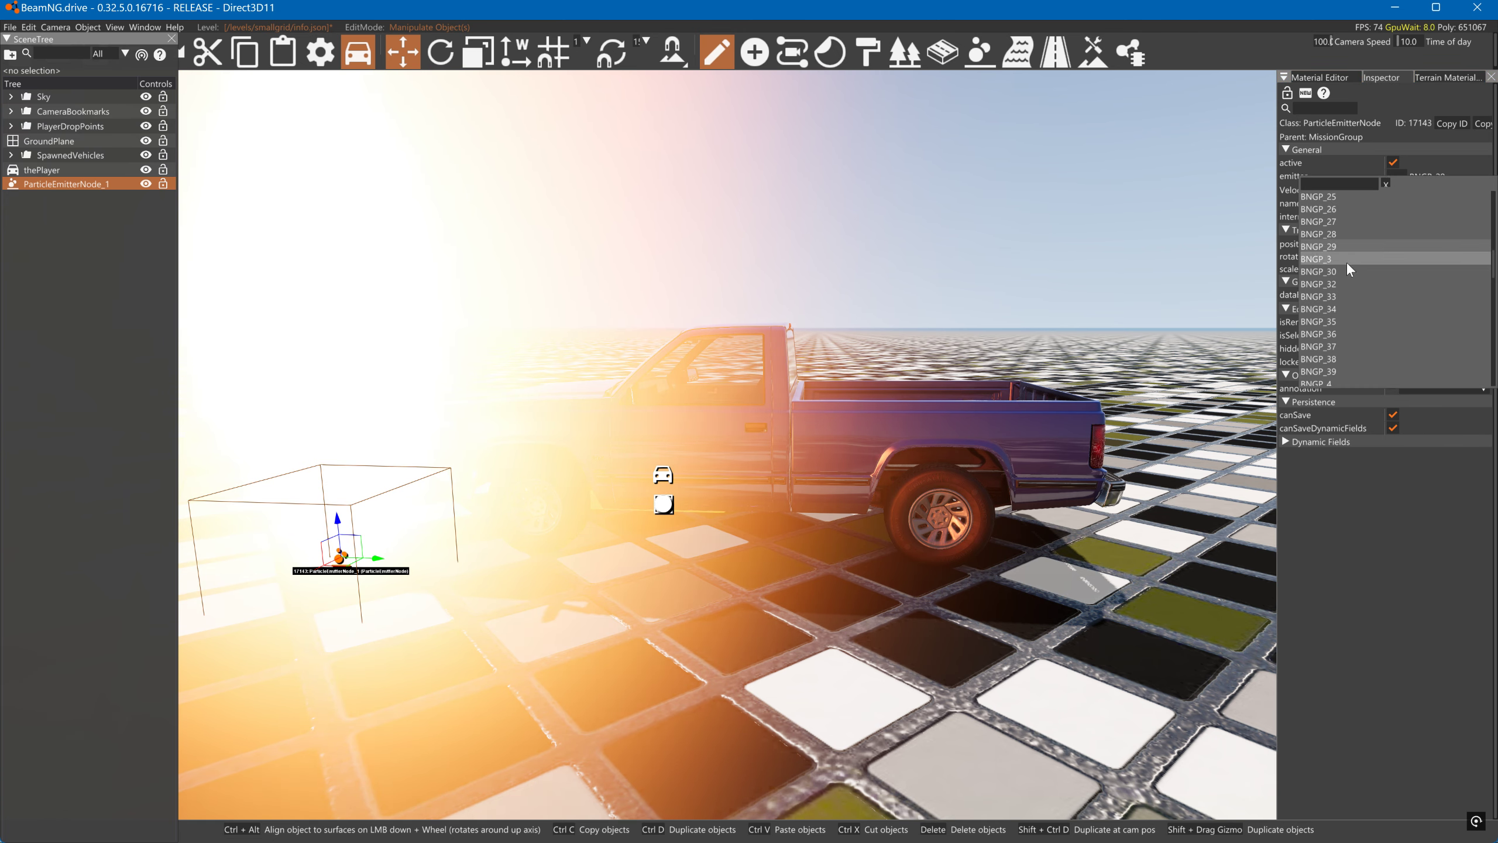
click(1340, 222)
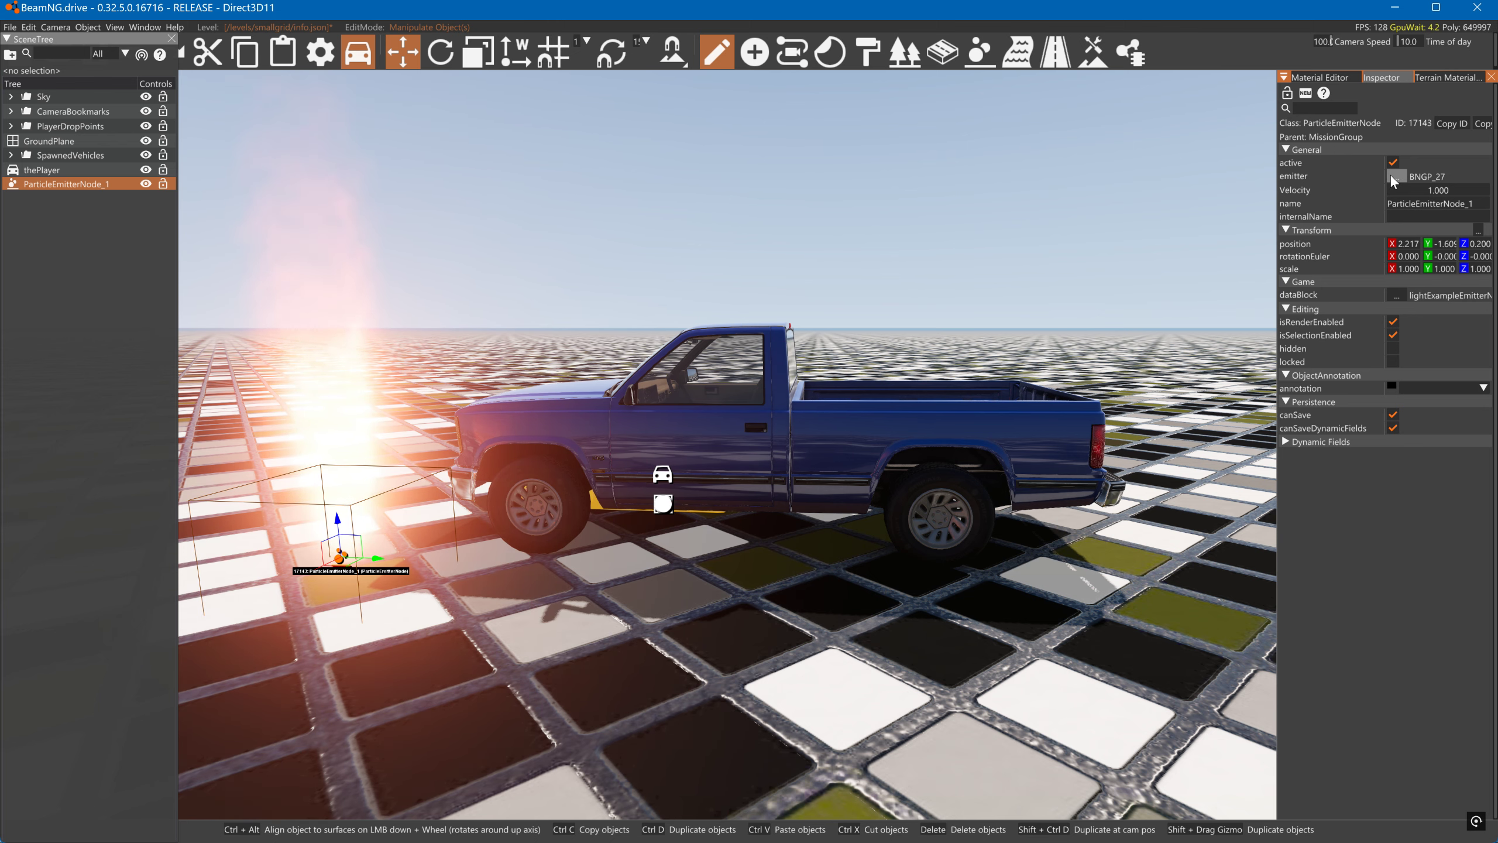
- Switch to the desktop and open Particle List.txt from the Reference For BeamNG folder
click(1395, 10)
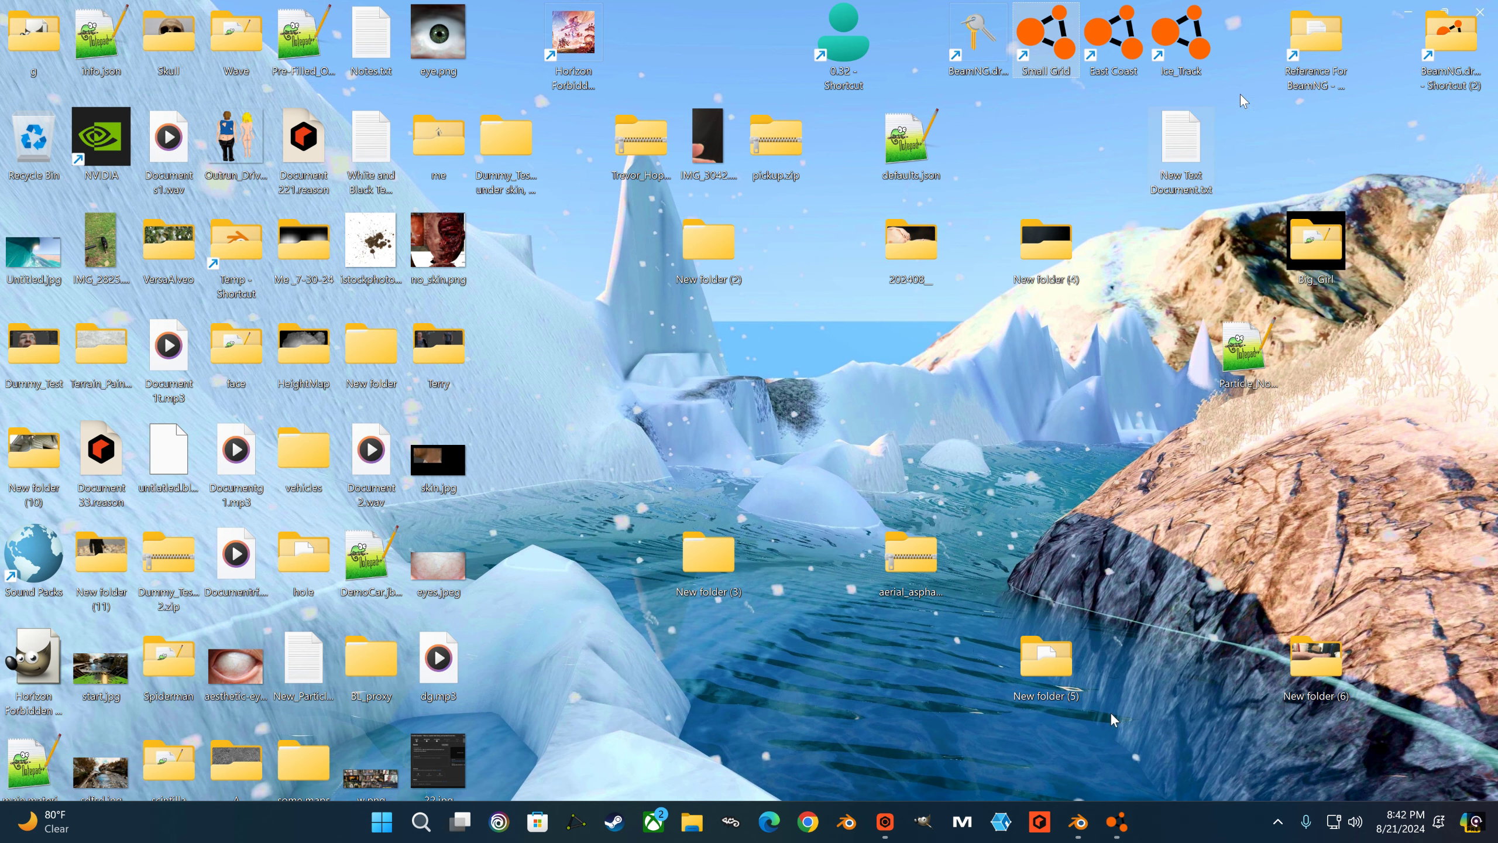
double_click(1315, 39)
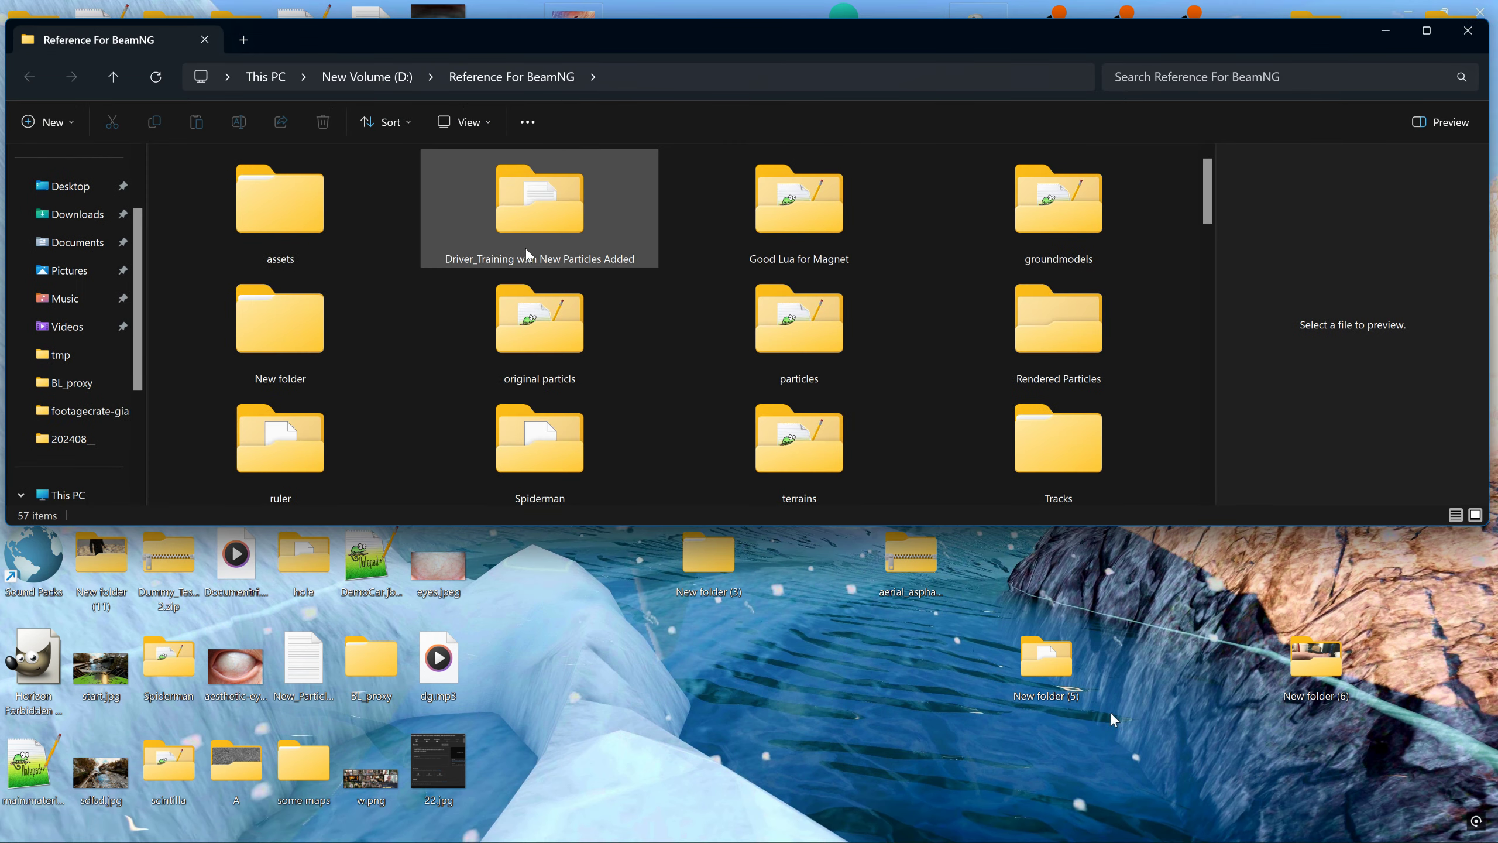
scroll(566, 267, down, 2)
scroll(360, 401, down, 5)
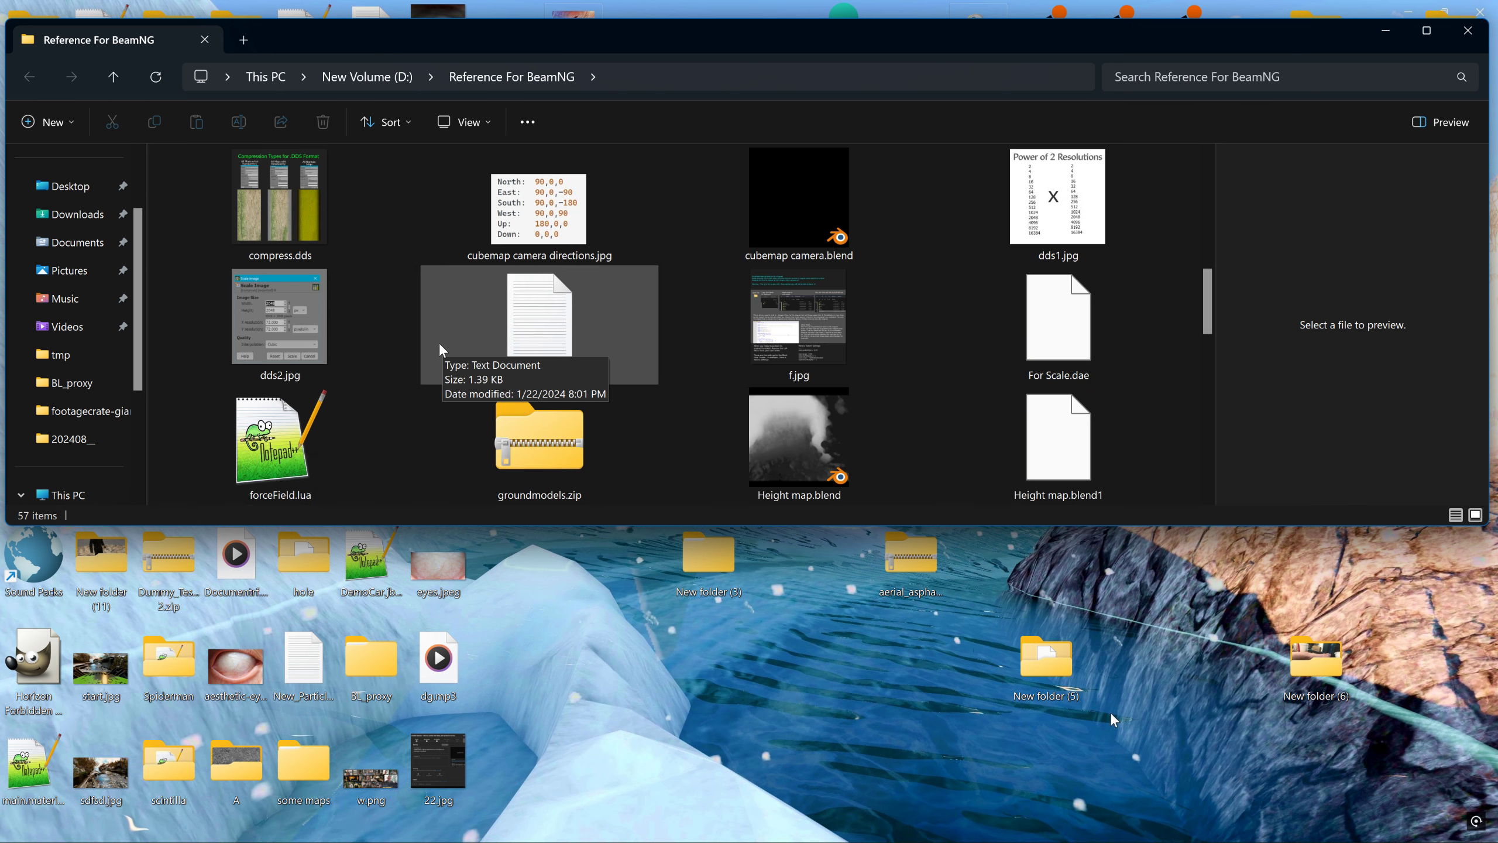
scroll(439, 349, down, 2)
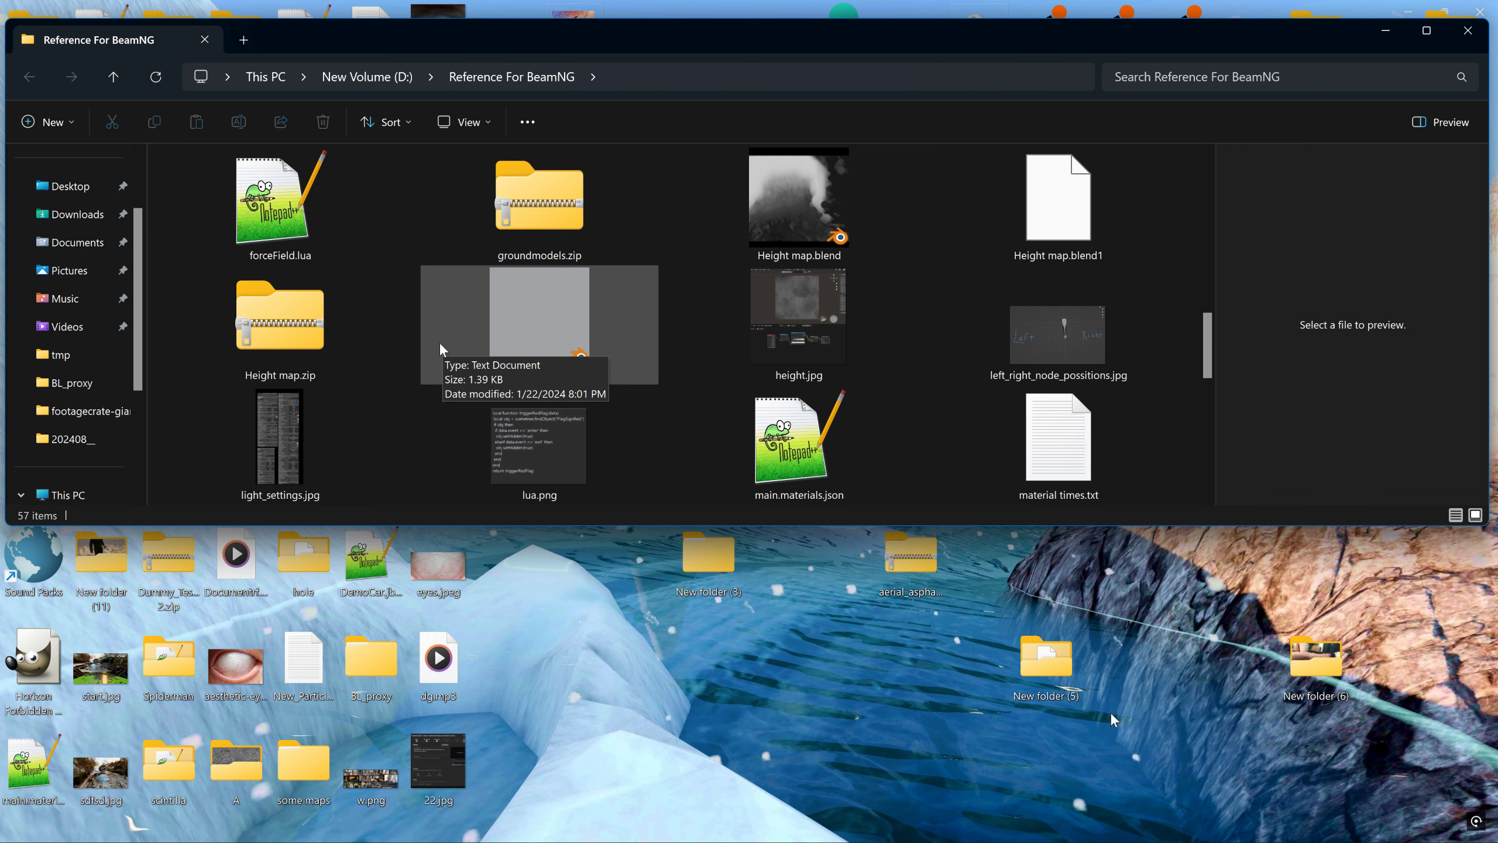
scroll(440, 350, down, 4)
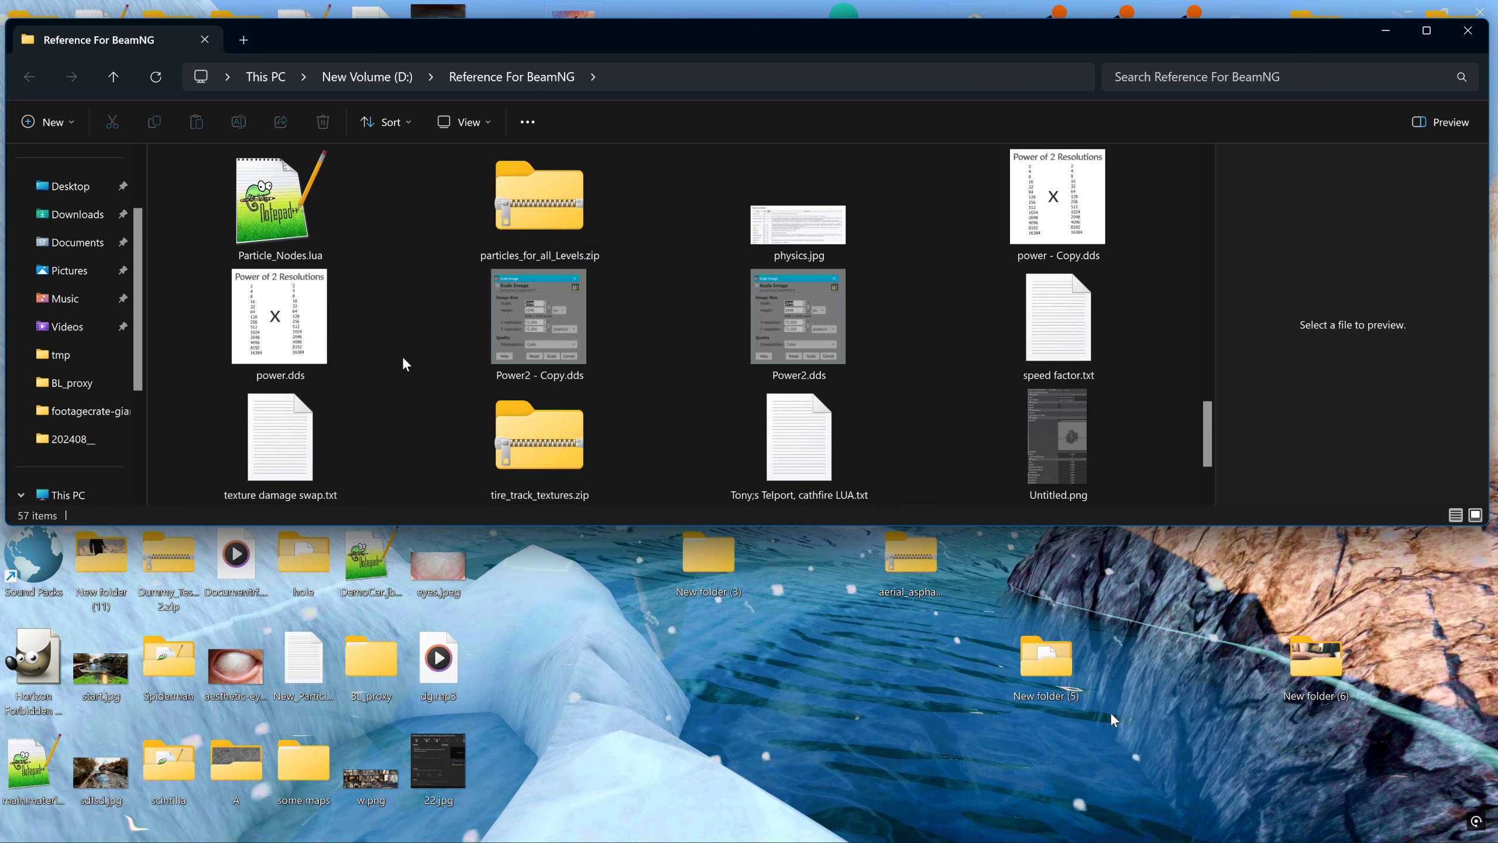
scroll(697, 283, down, 1)
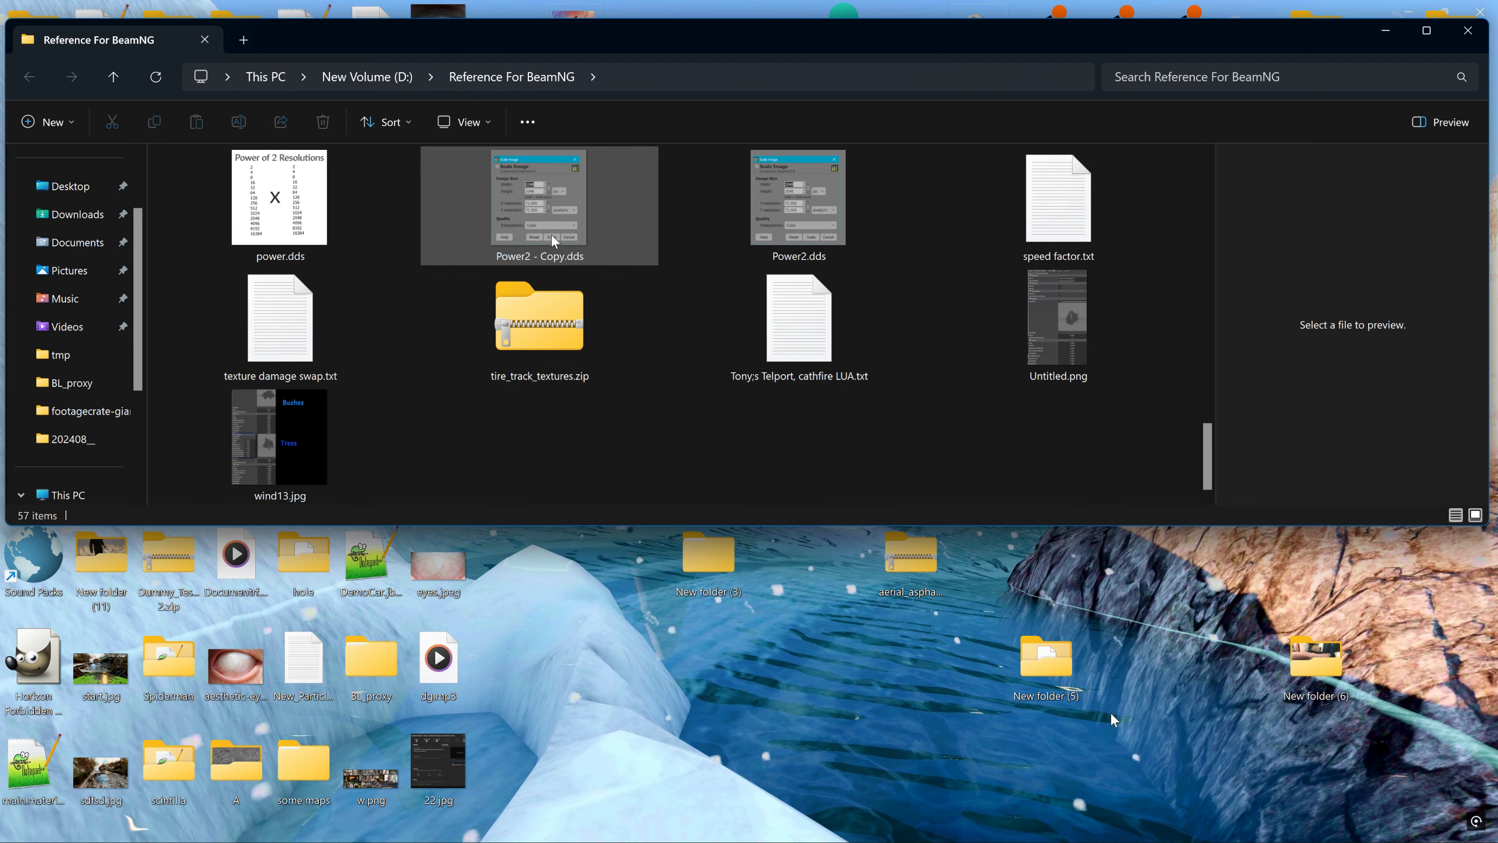
scroll(844, 330, up, 2)
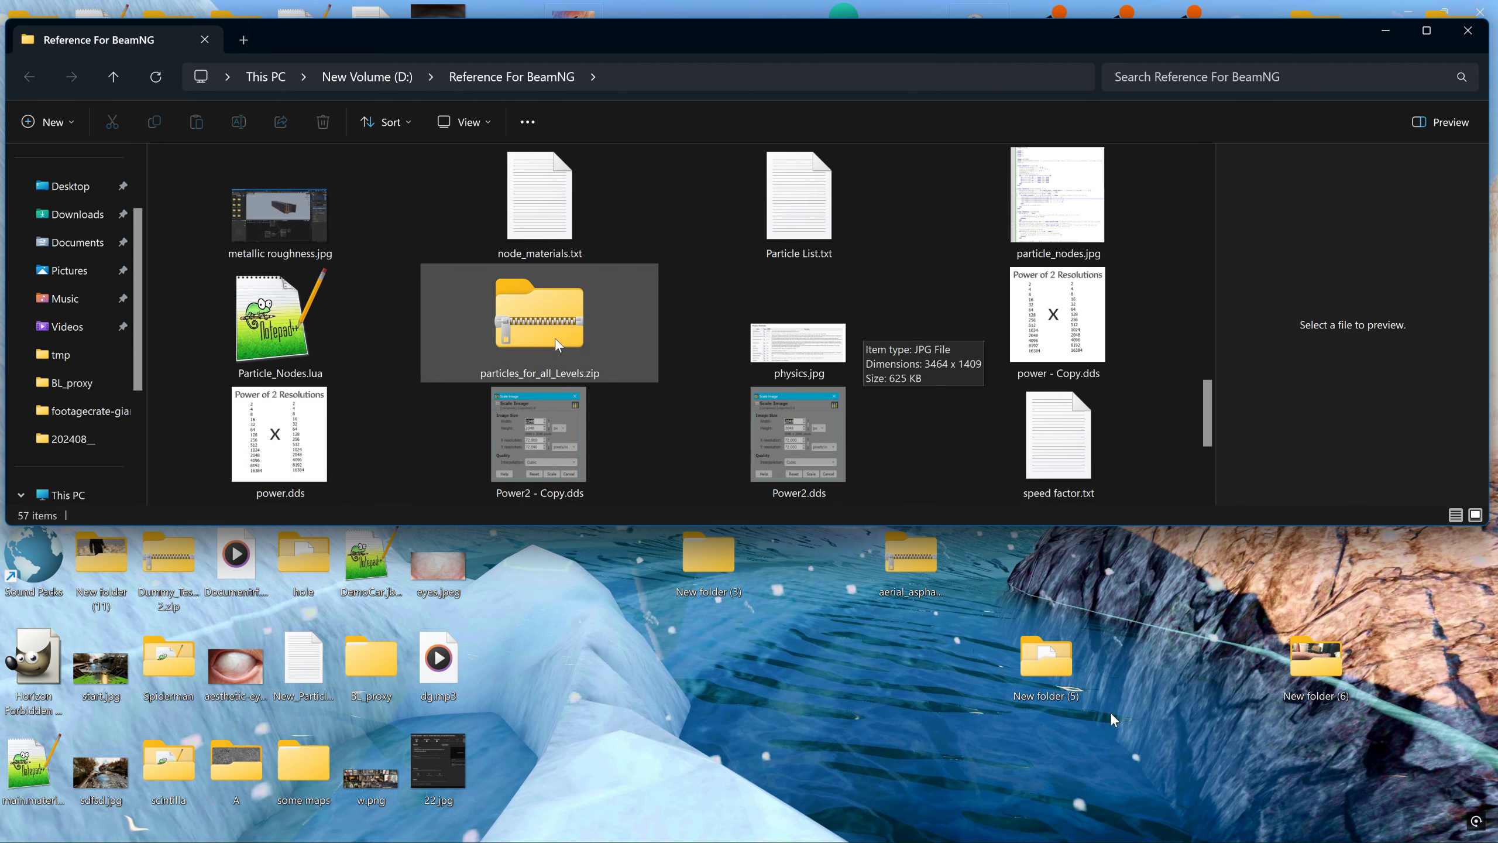
click(801, 207)
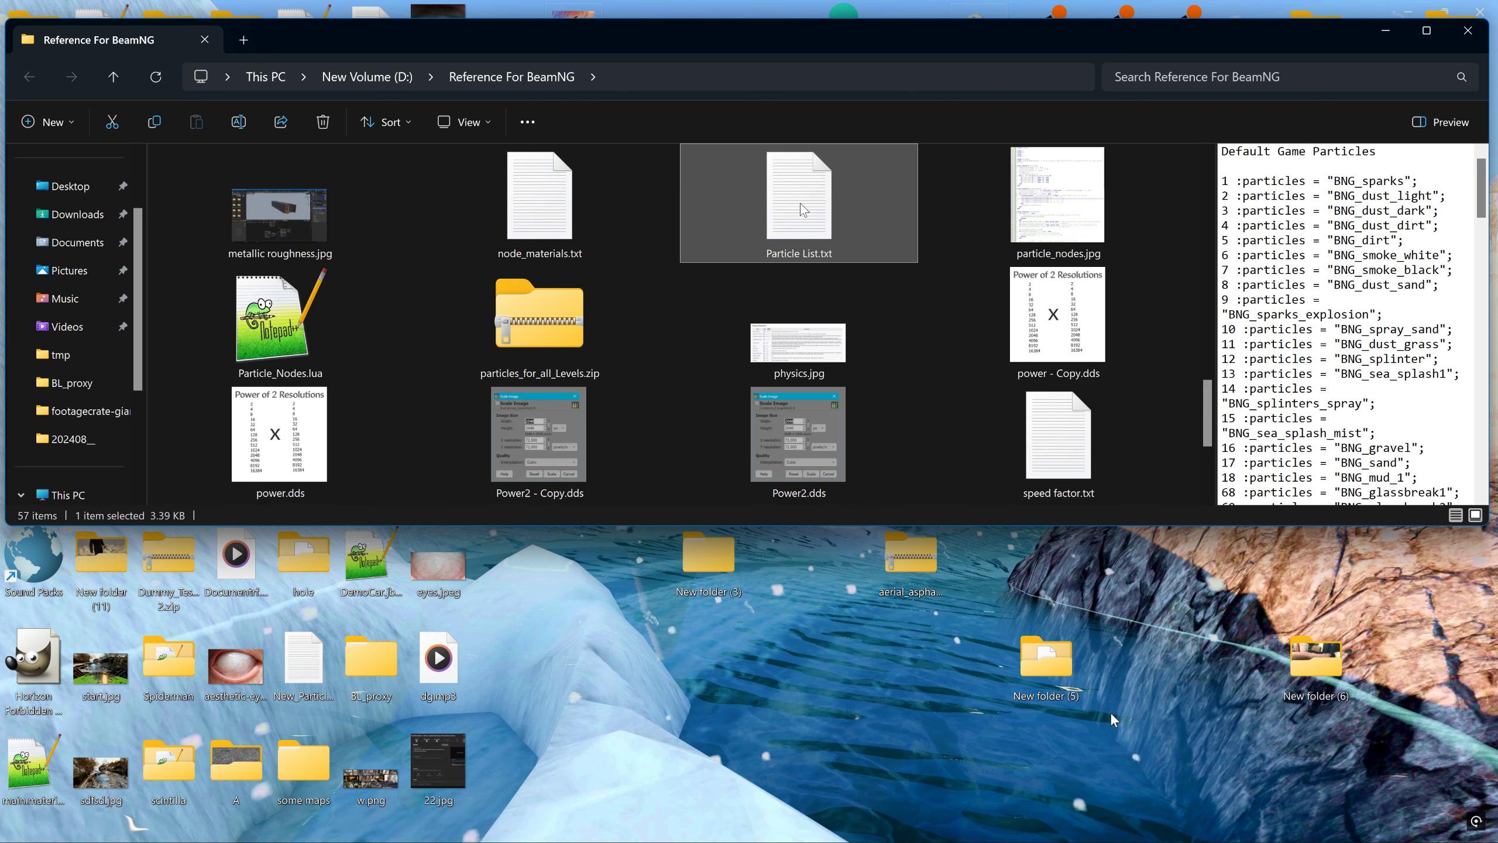
double_click(801, 207)
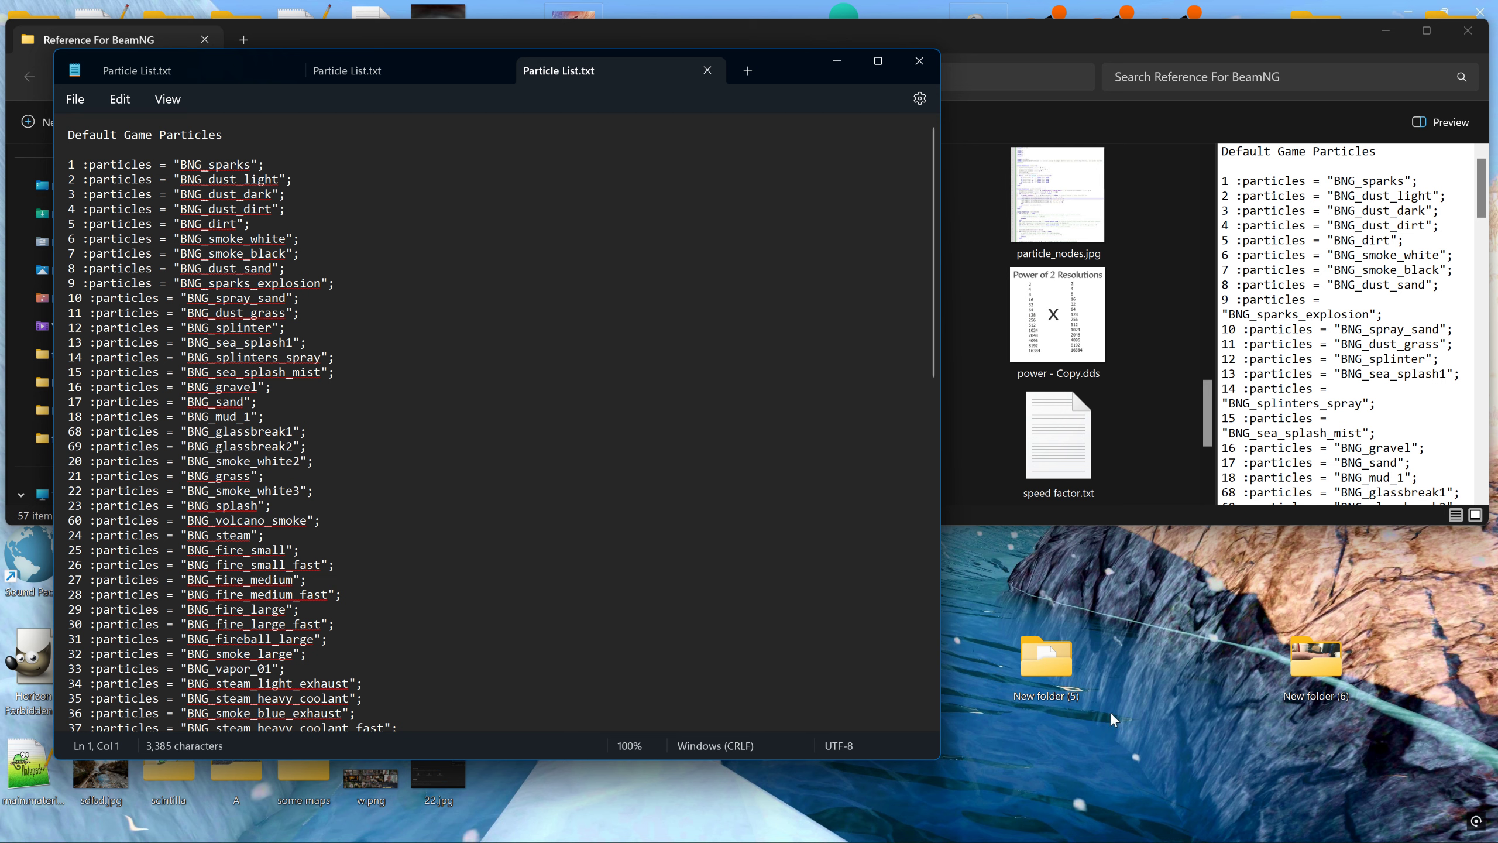
- Examine the numbered default game particles and the mod-only particles in the particle list, and close the file
scroll(245, 640, down, 5)
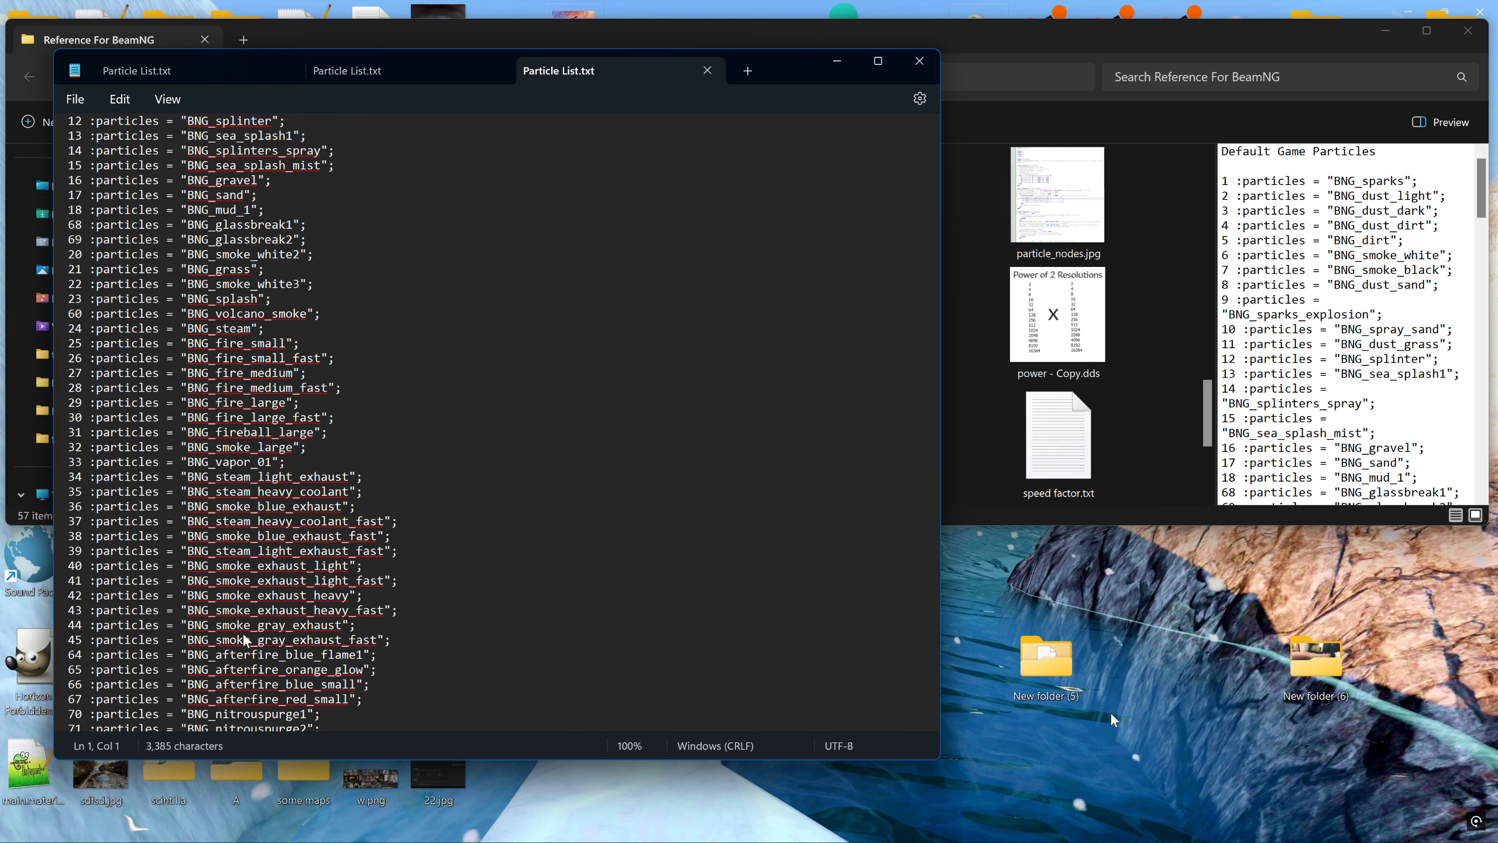
scroll(244, 640, down, 4)
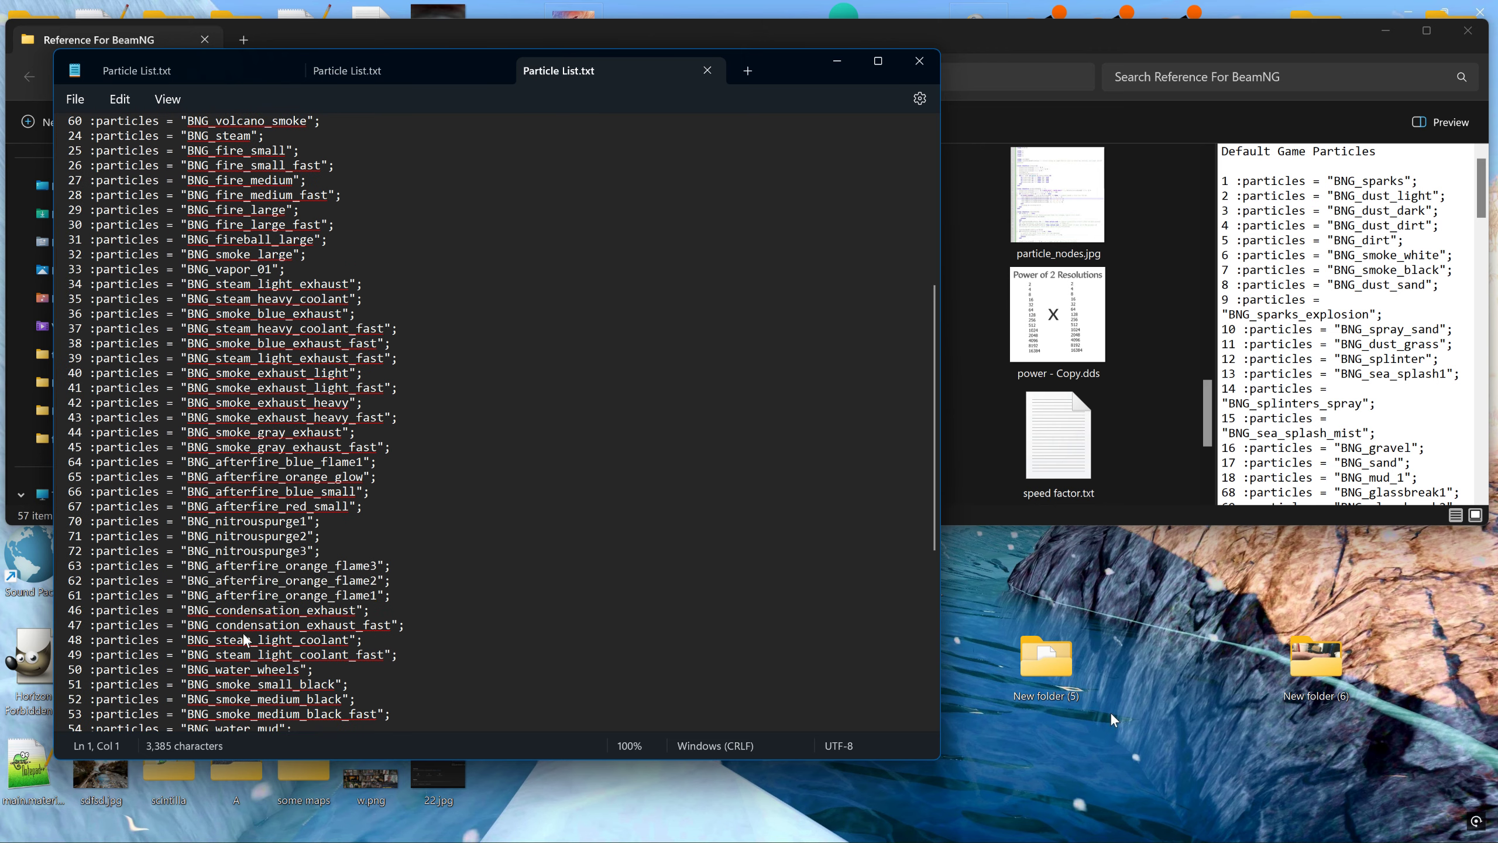
scroll(245, 640, down, 9)
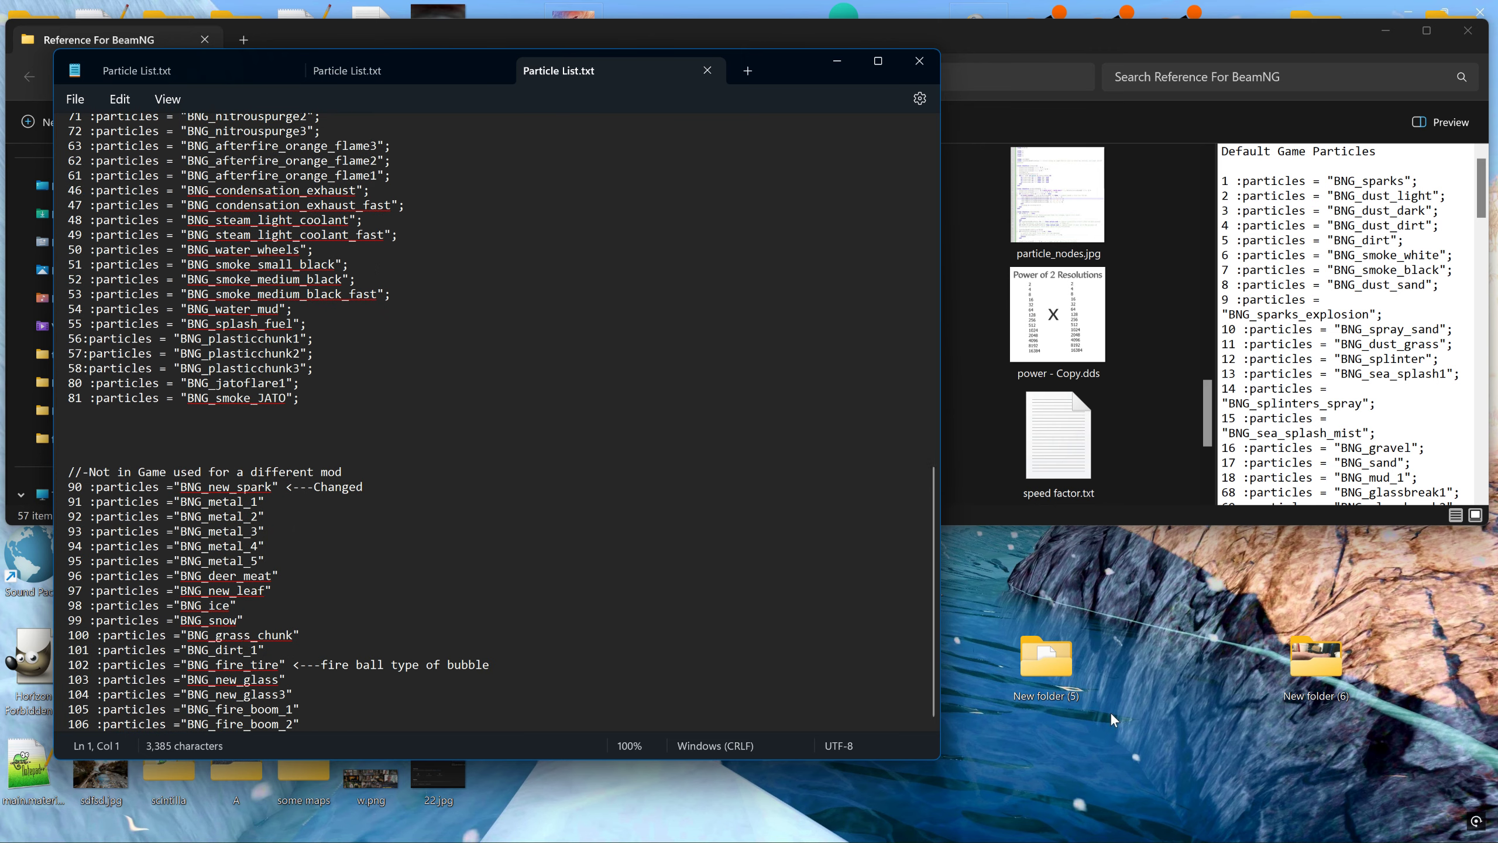
scroll(351, 595, up, 19)
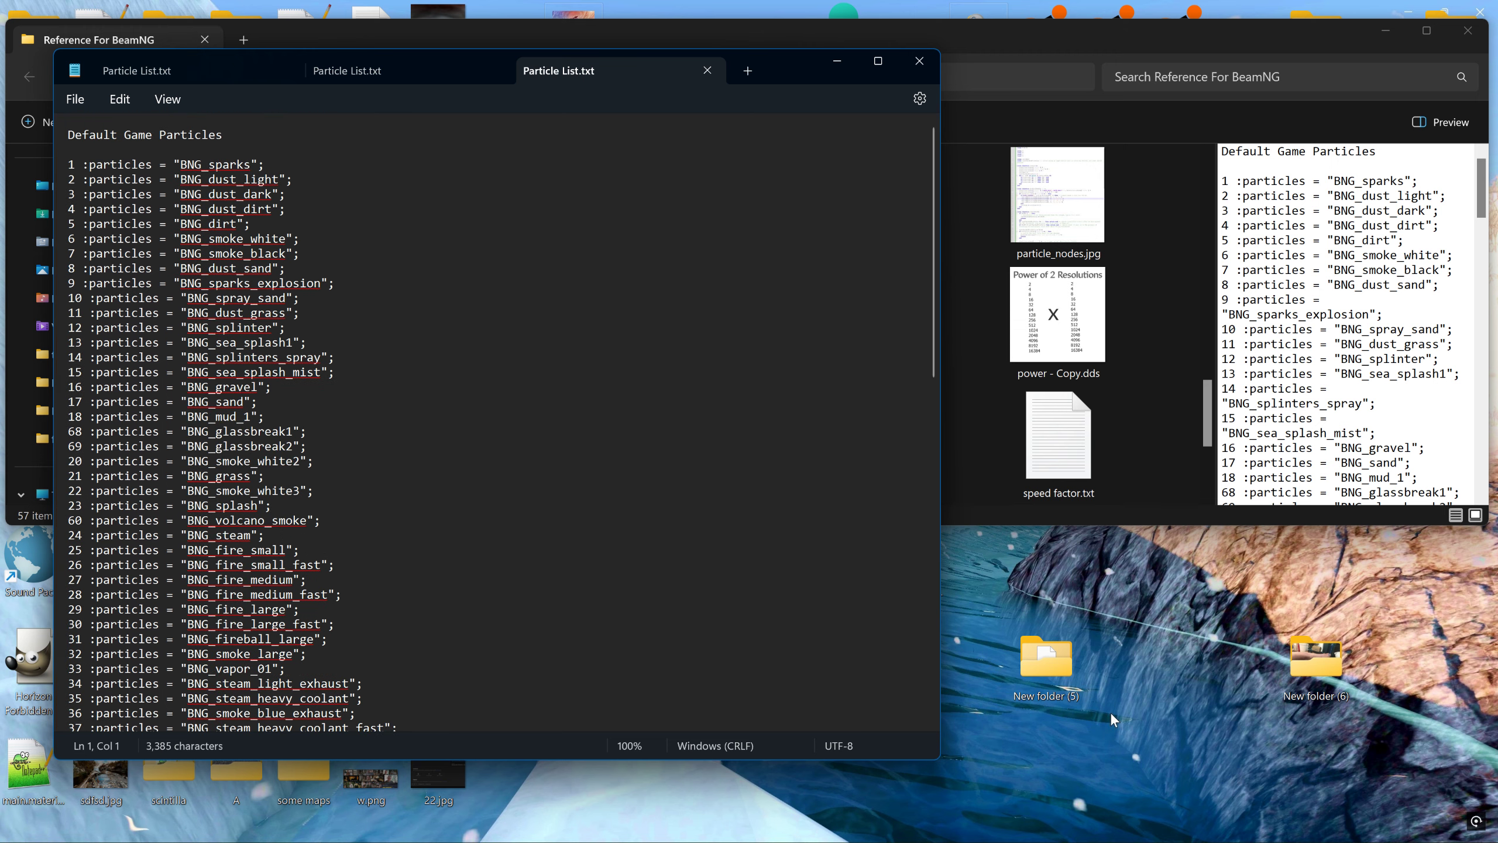
scroll(351, 595, down, 14)
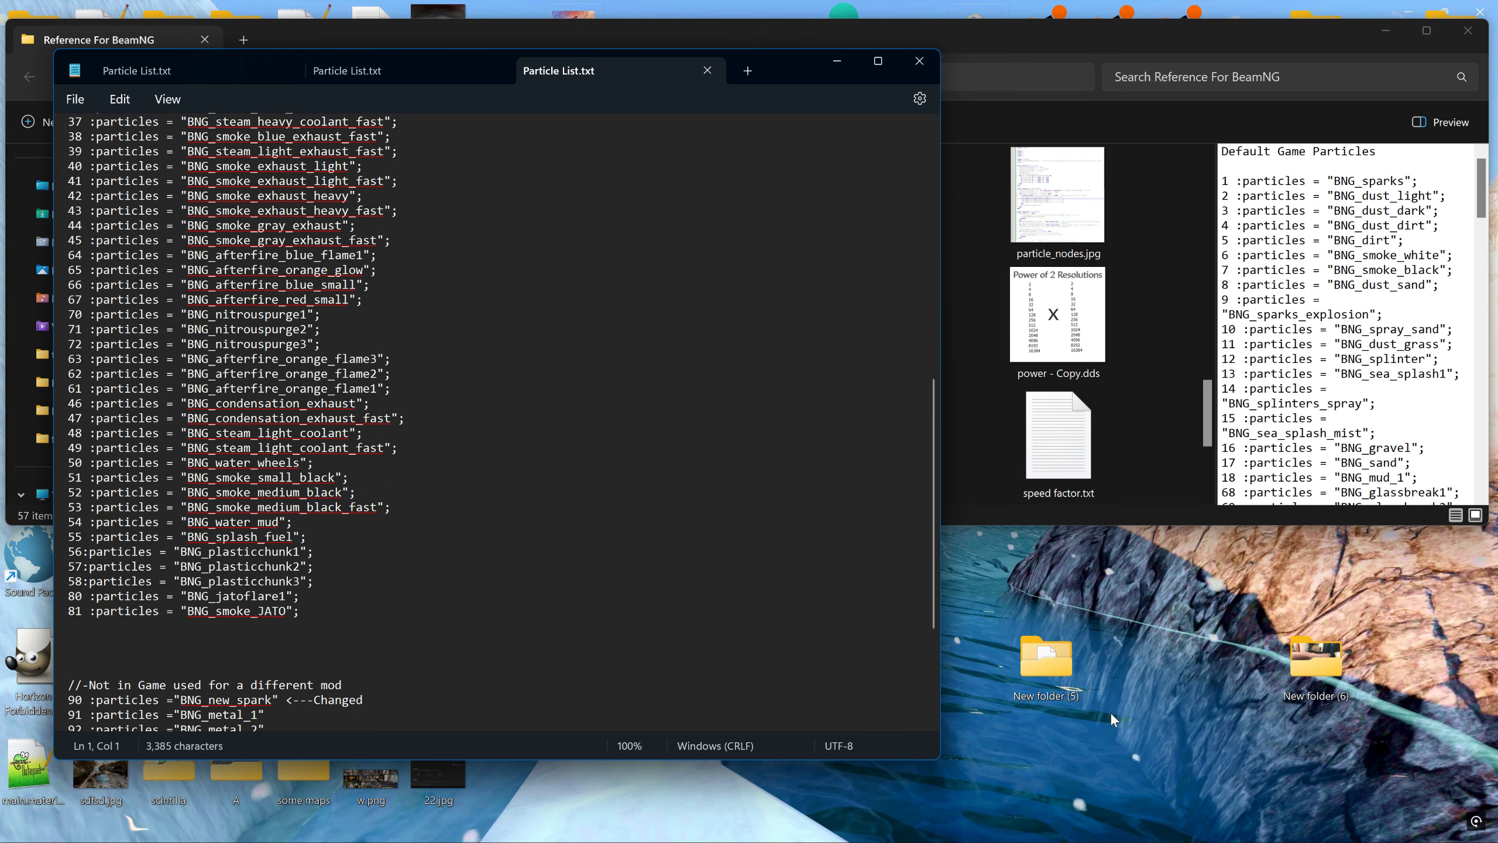
scroll(351, 595, down, 5)
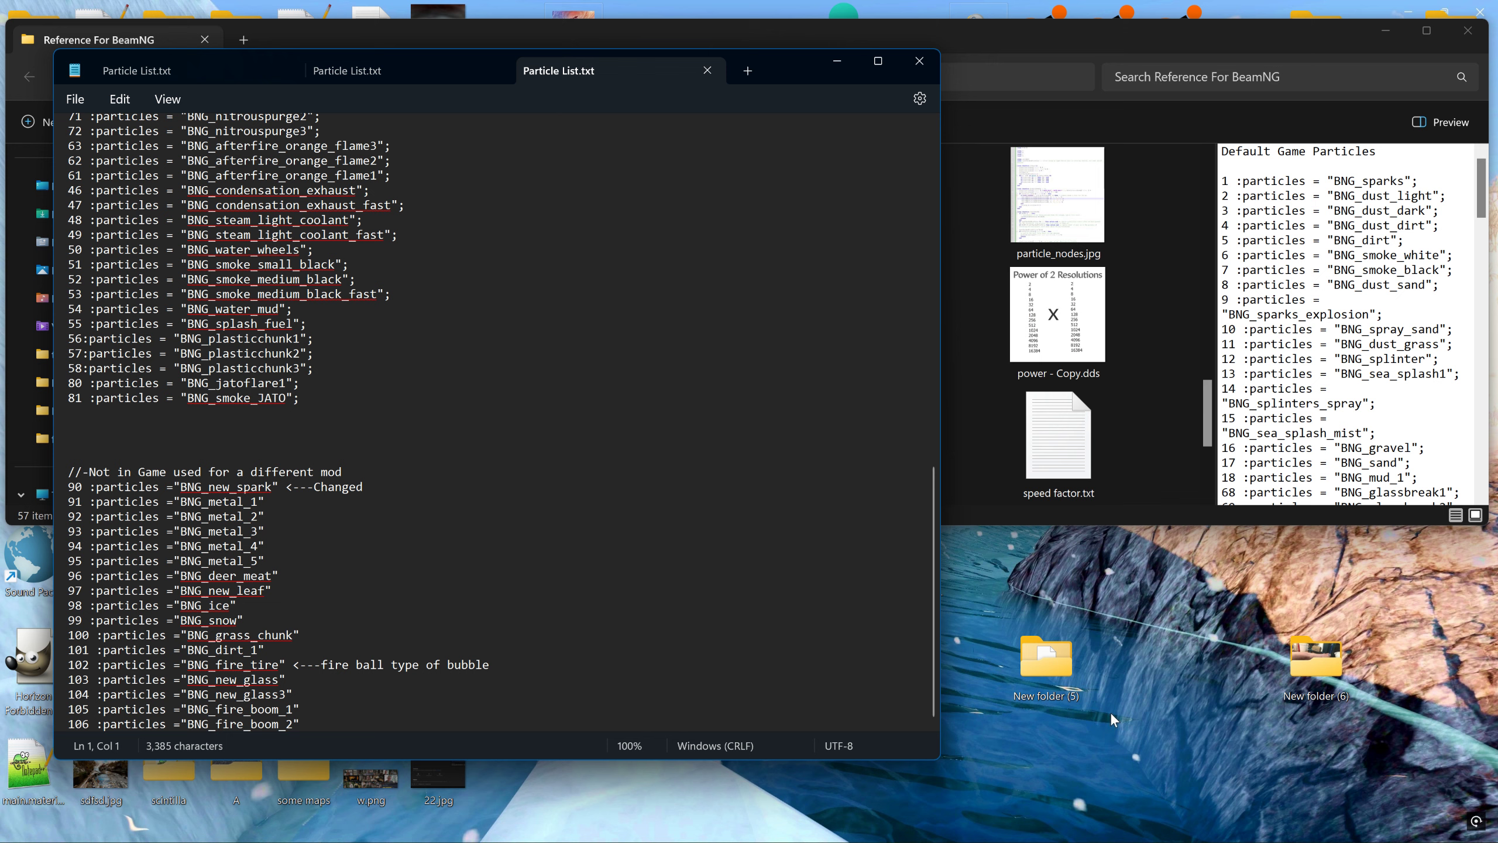
click(919, 61)
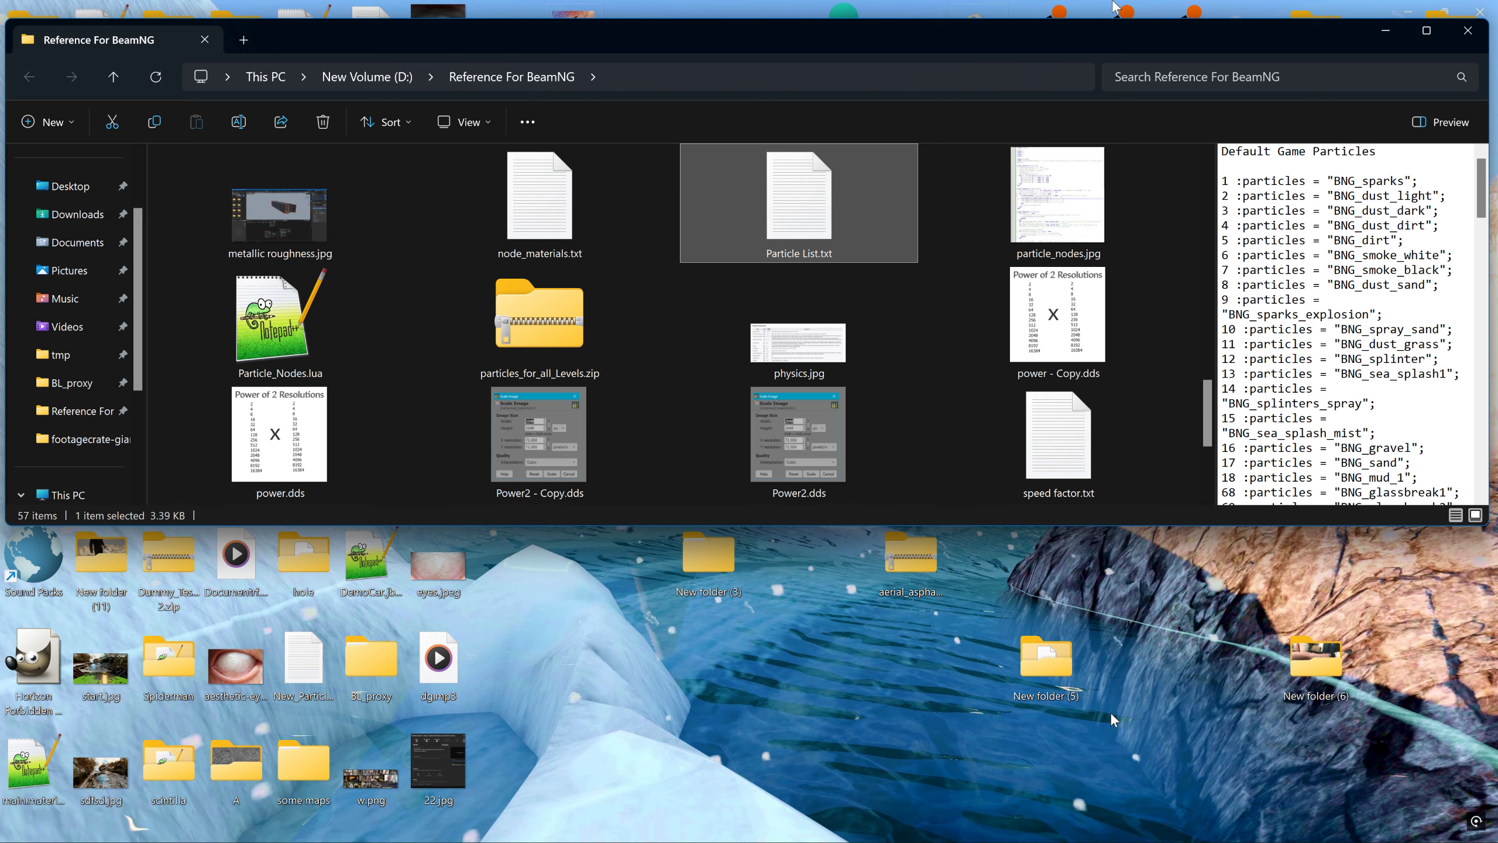
- Return to BeamNG.drive and move the particle emitter node beside the pickup's front wheel, to about X 2.123, Y -0.705, Z 0.402
click(1385, 29)
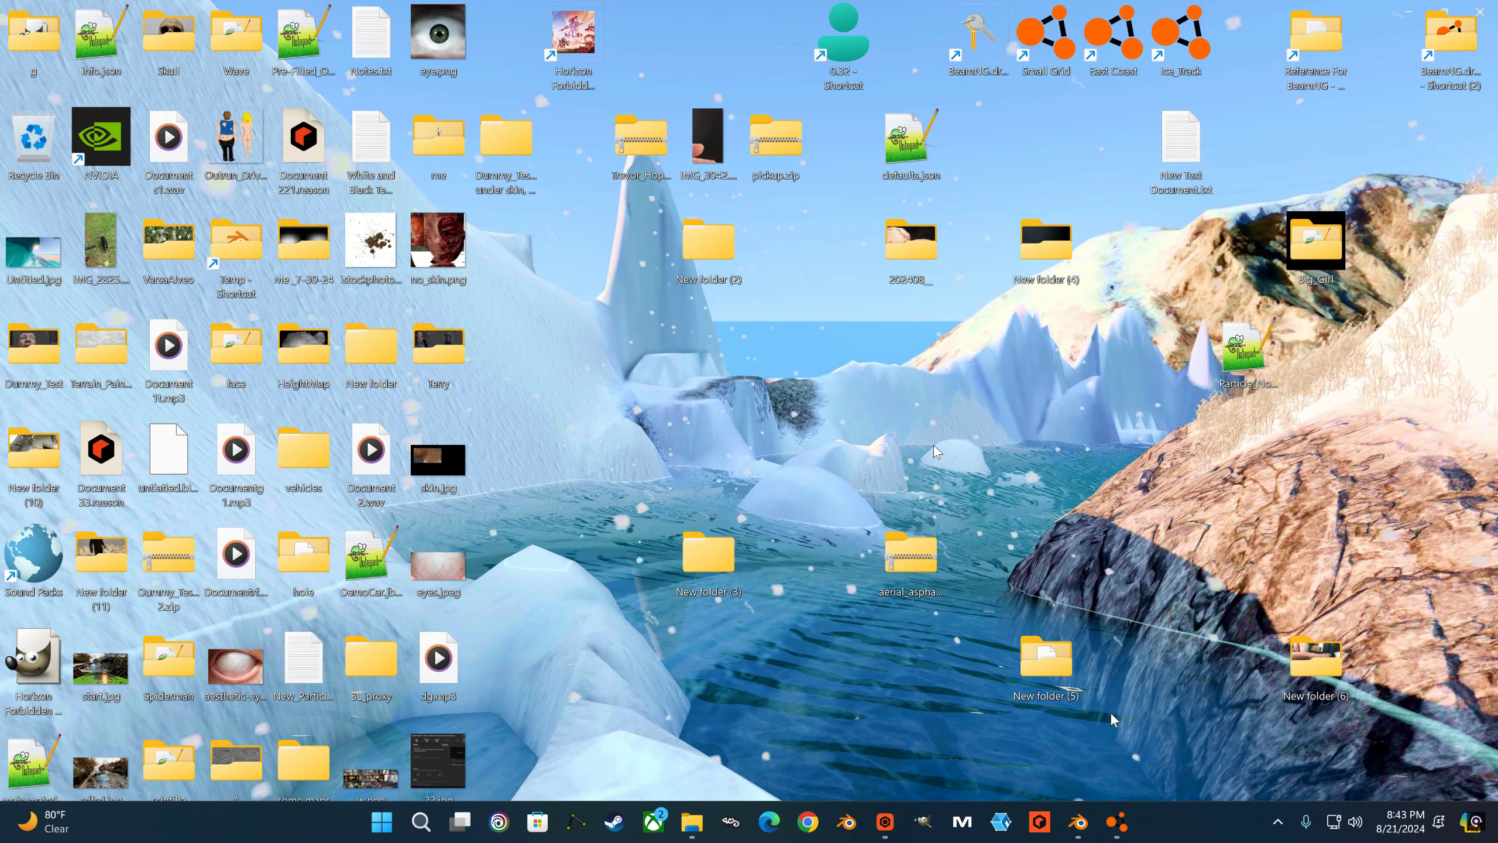
click(1117, 822)
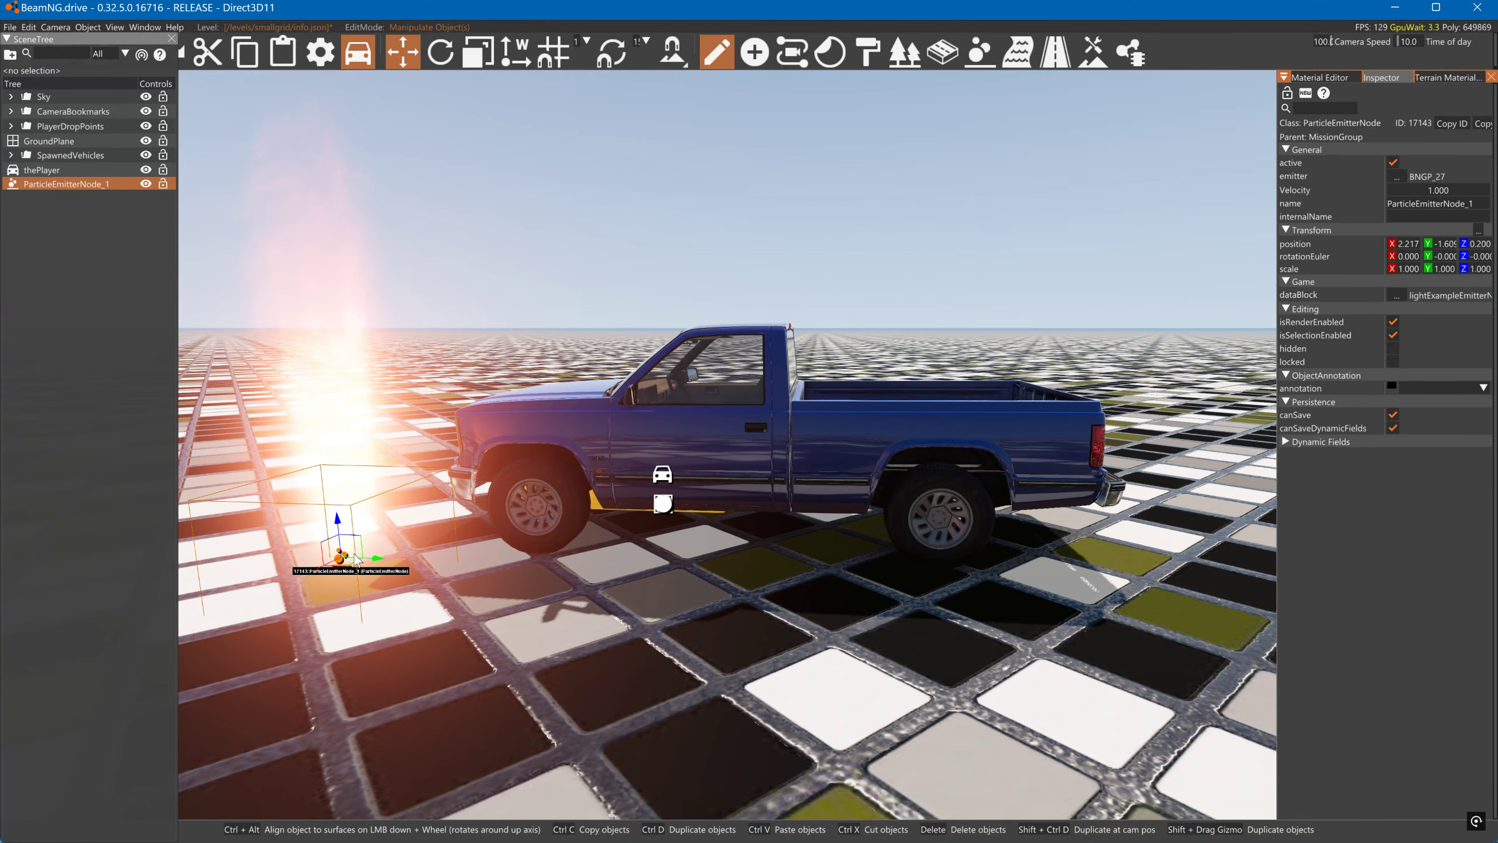
mouse_move(376, 558)
mouse_down()
mouse_move(855, 583)
mouse_move(385, 566)
mouse_up()
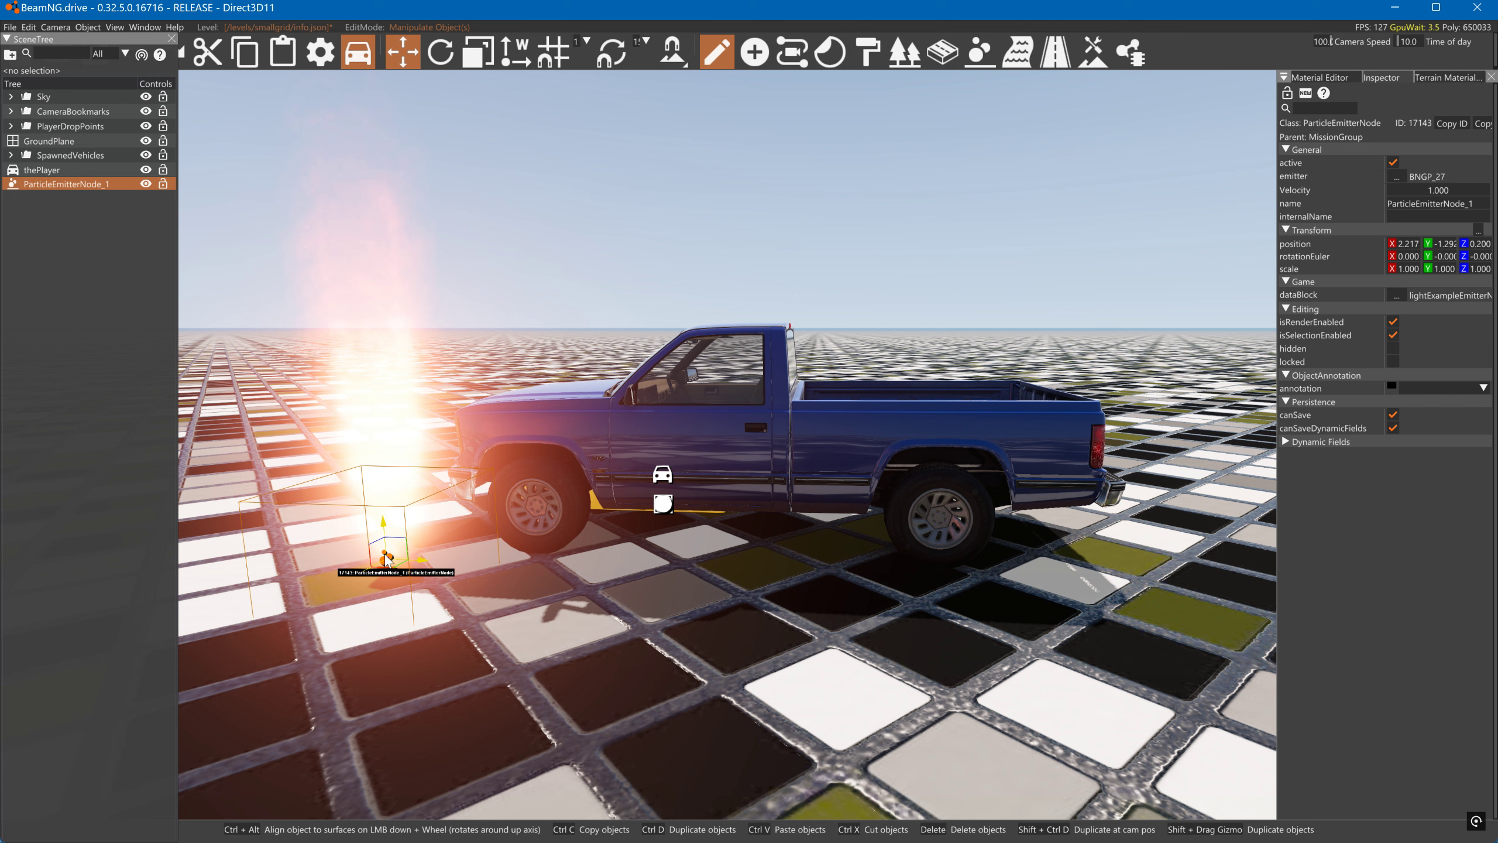
drag(385, 564, 482, 530)
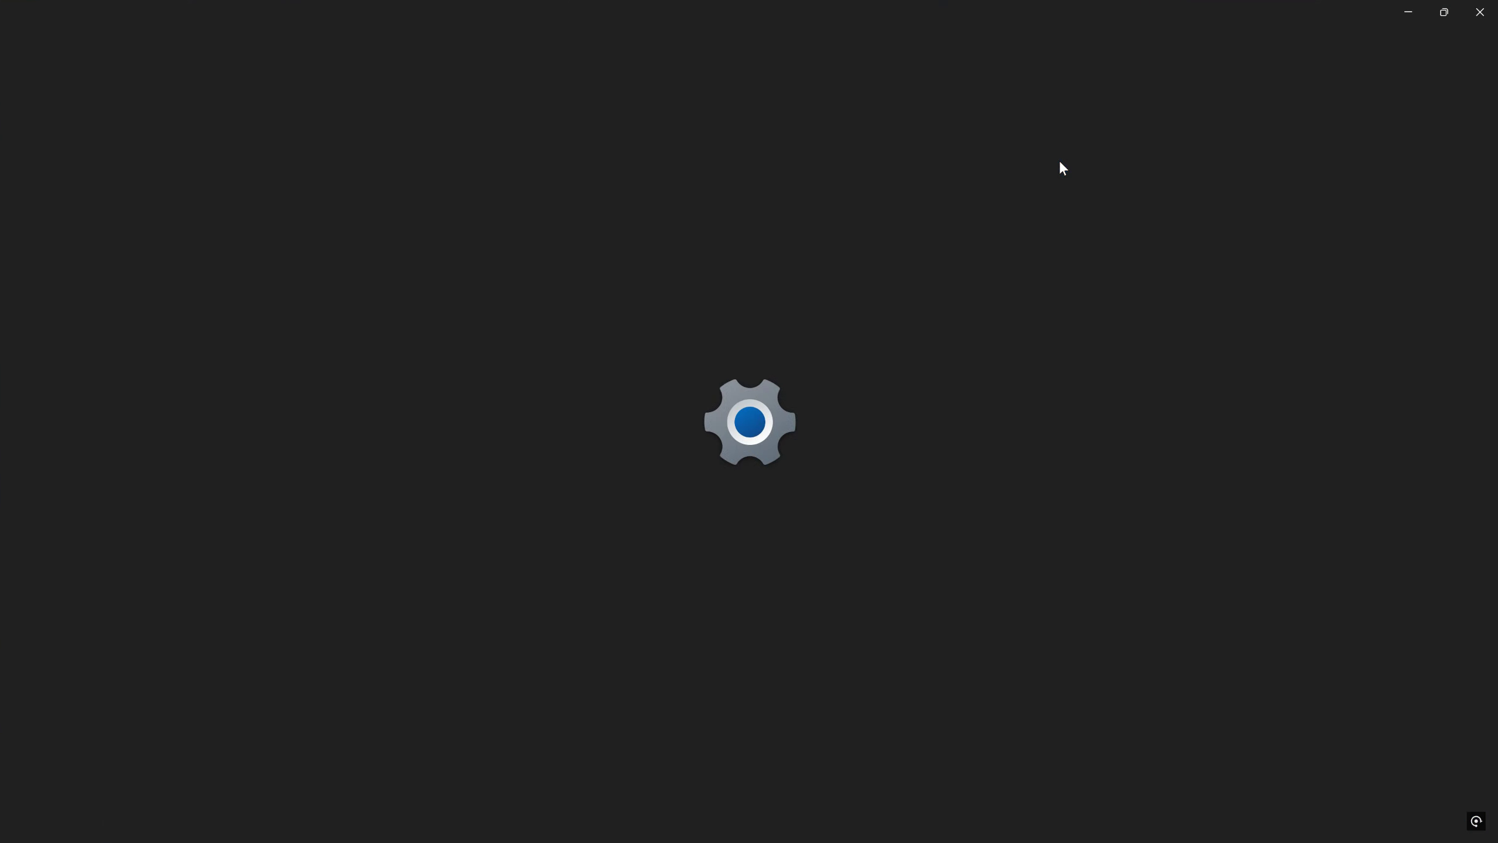
key(Return)
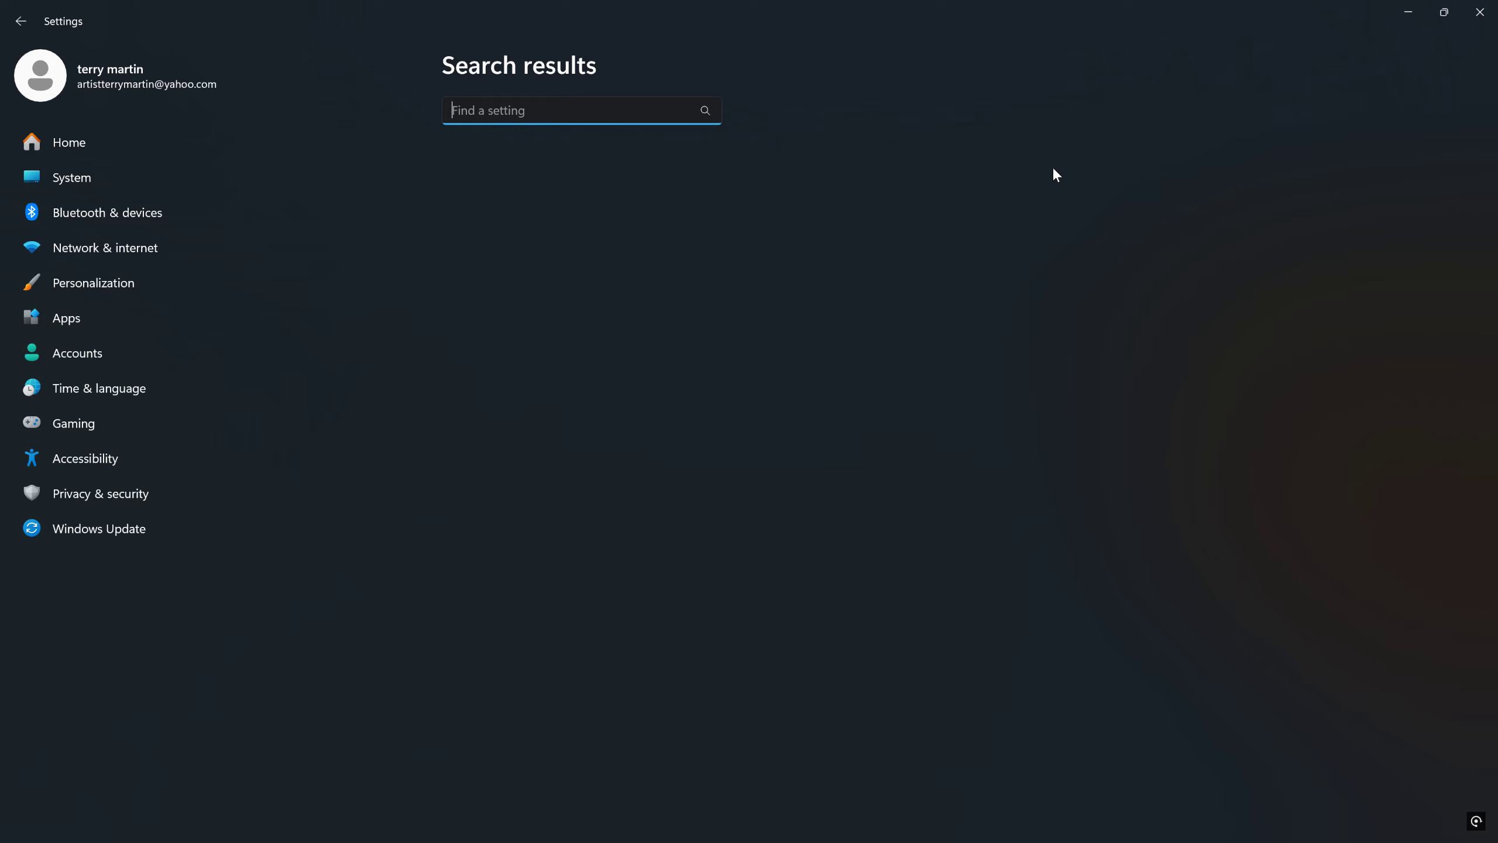
key(alt+Tab)
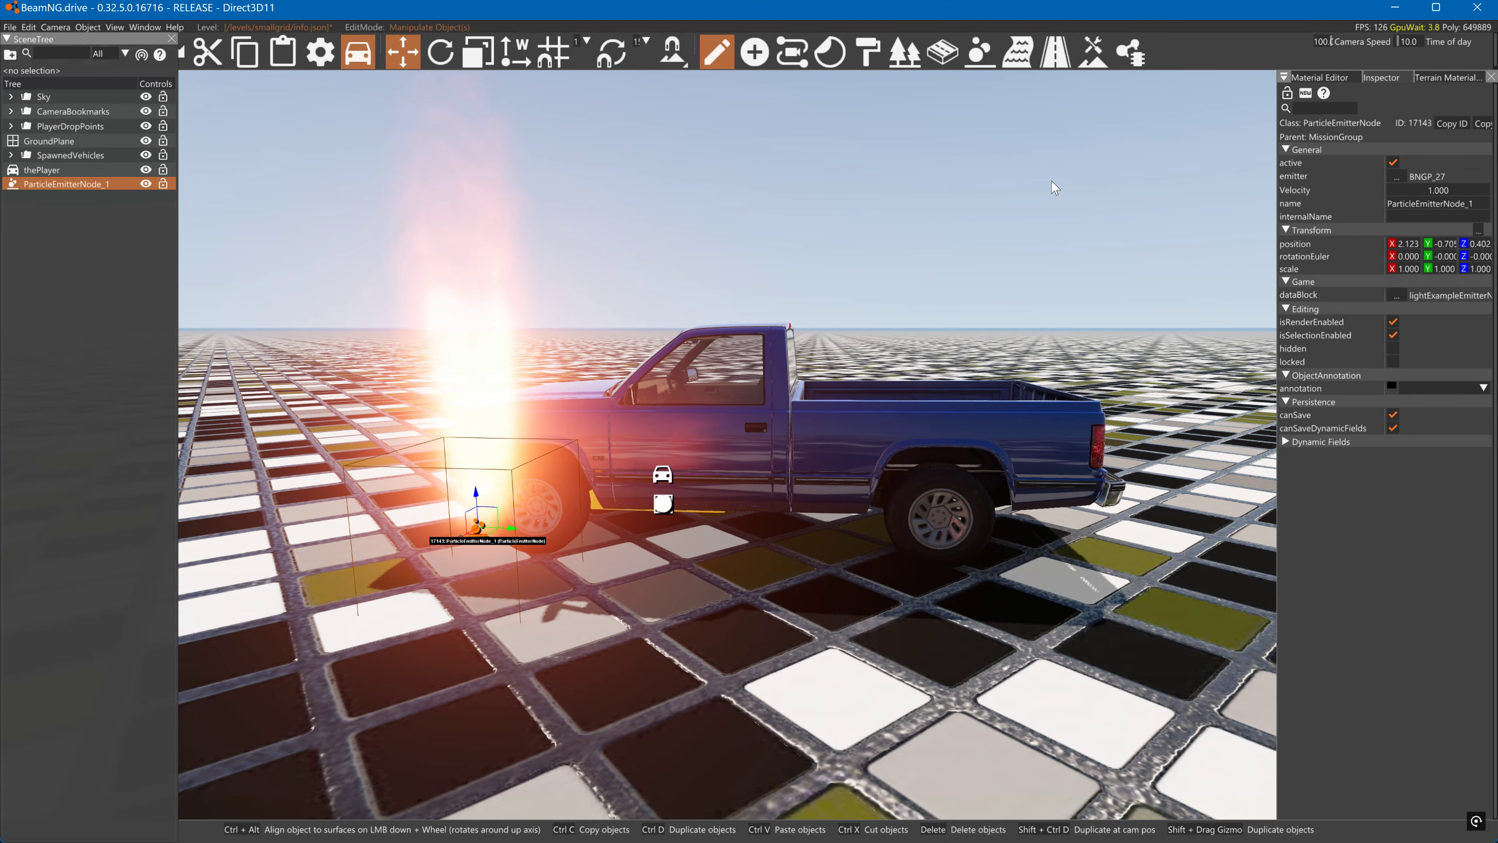
key(XF86AudioLowerVolume)
key(XF86AudioLowerVolume)
key(XF86AudioLowerVolume)
key(XF86AudioLowerVolume)
key(XF86AudioLowerVolume)
key(XF86AudioLowerVolume)
key(XF86AudioLowerVolume)
key(XF86AudioLowerVolume)
key(XF86AudioLowerVolume)
key(XF86AudioLowerVolume)
key(XF86AudioLowerVolume)
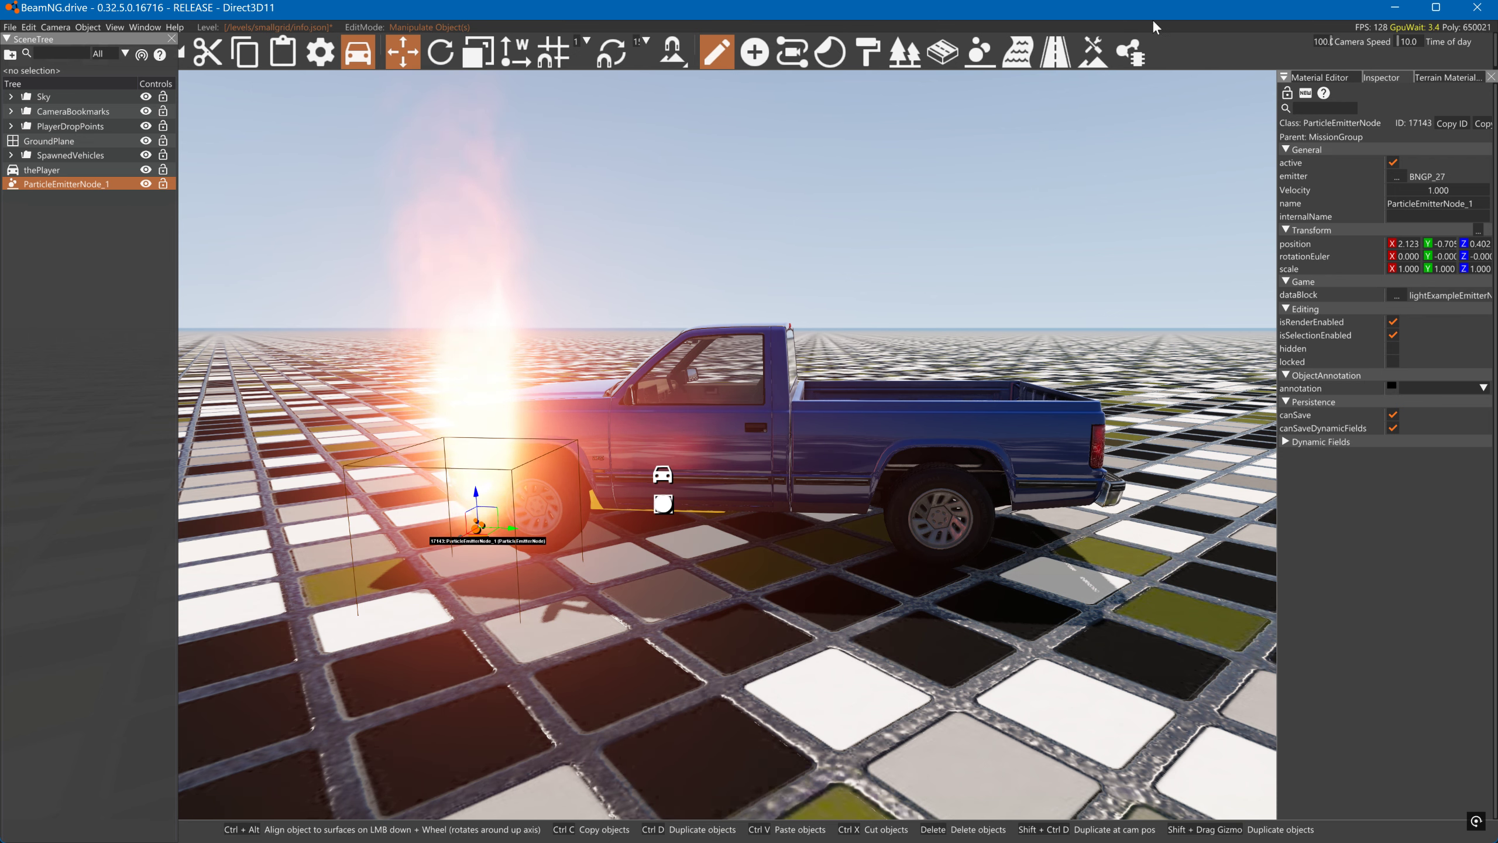
- Close the World Editor, display the pickup's node names, and examine the labels around its body and front wheel
key(F11)
key(ctrl+n)
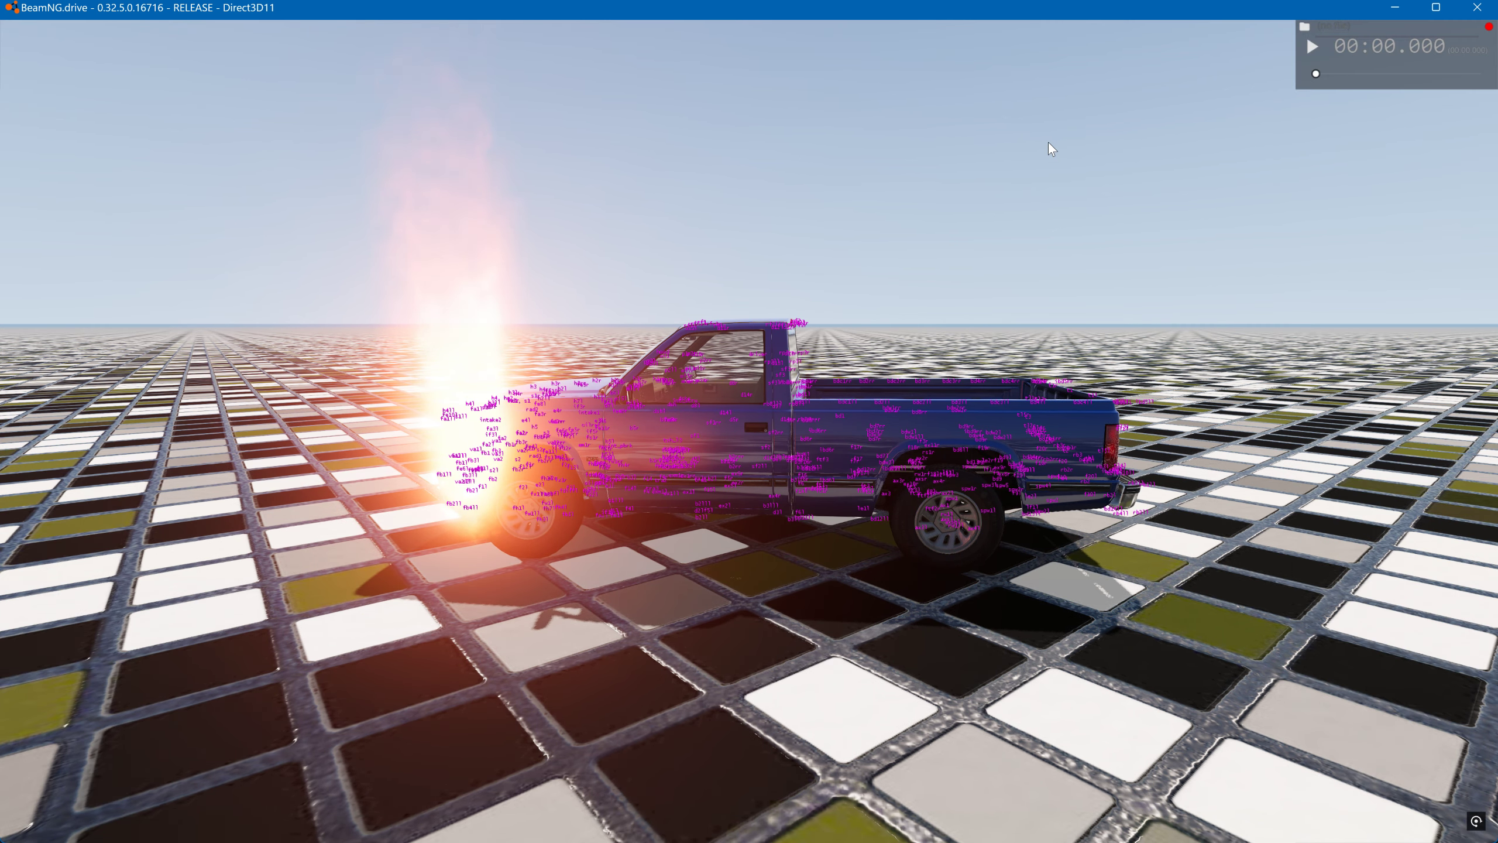
right_drag(1181, 331, 1132, 303)
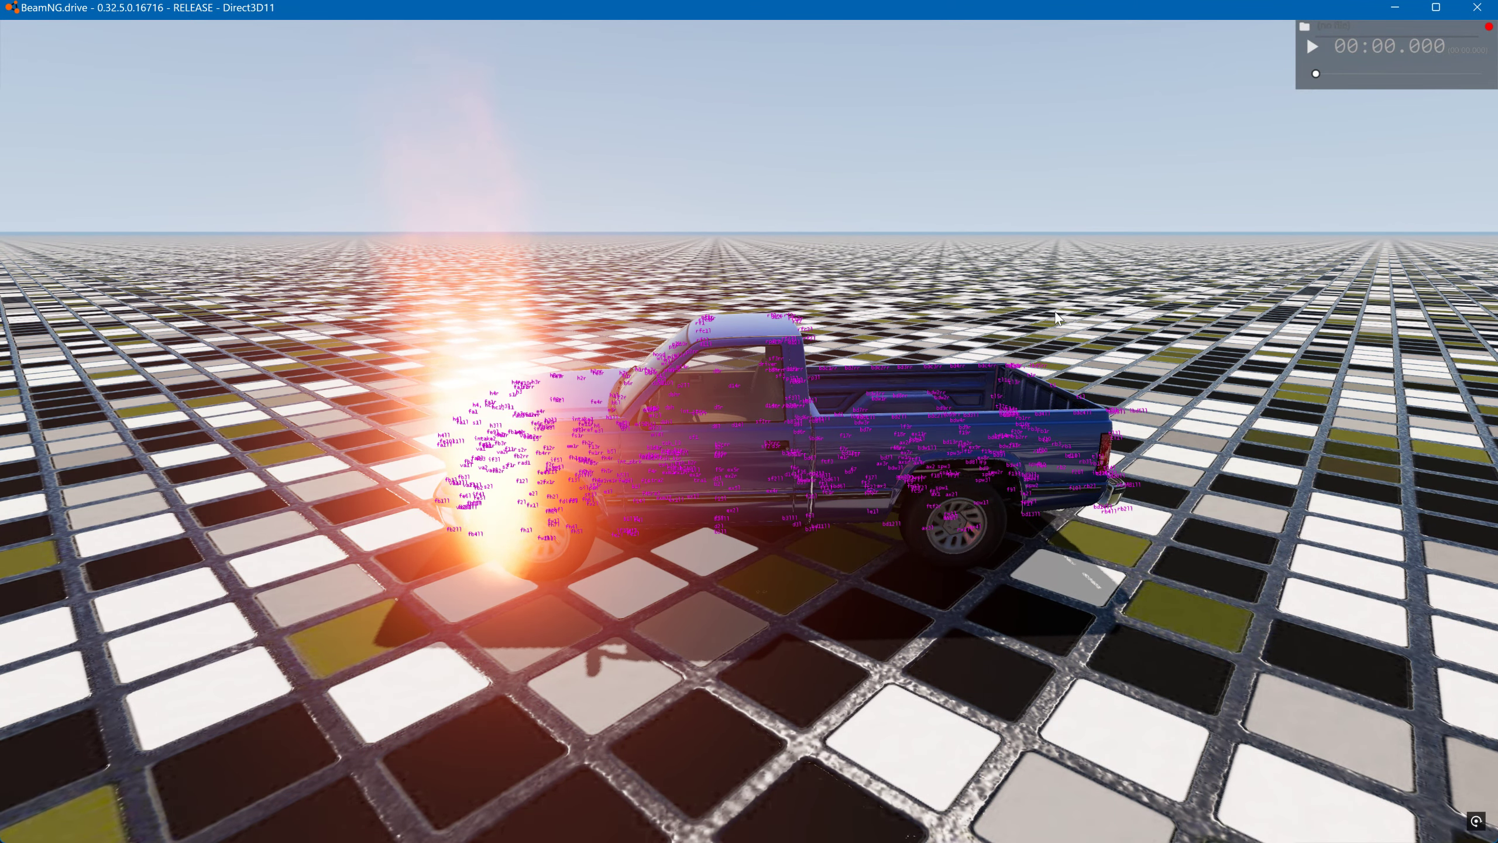
mouse_move(920, 348)
right_down()
mouse_move(982, 299)
mouse_move(1015, 297)
right_up()
right_drag(749, 377, 878, 367)
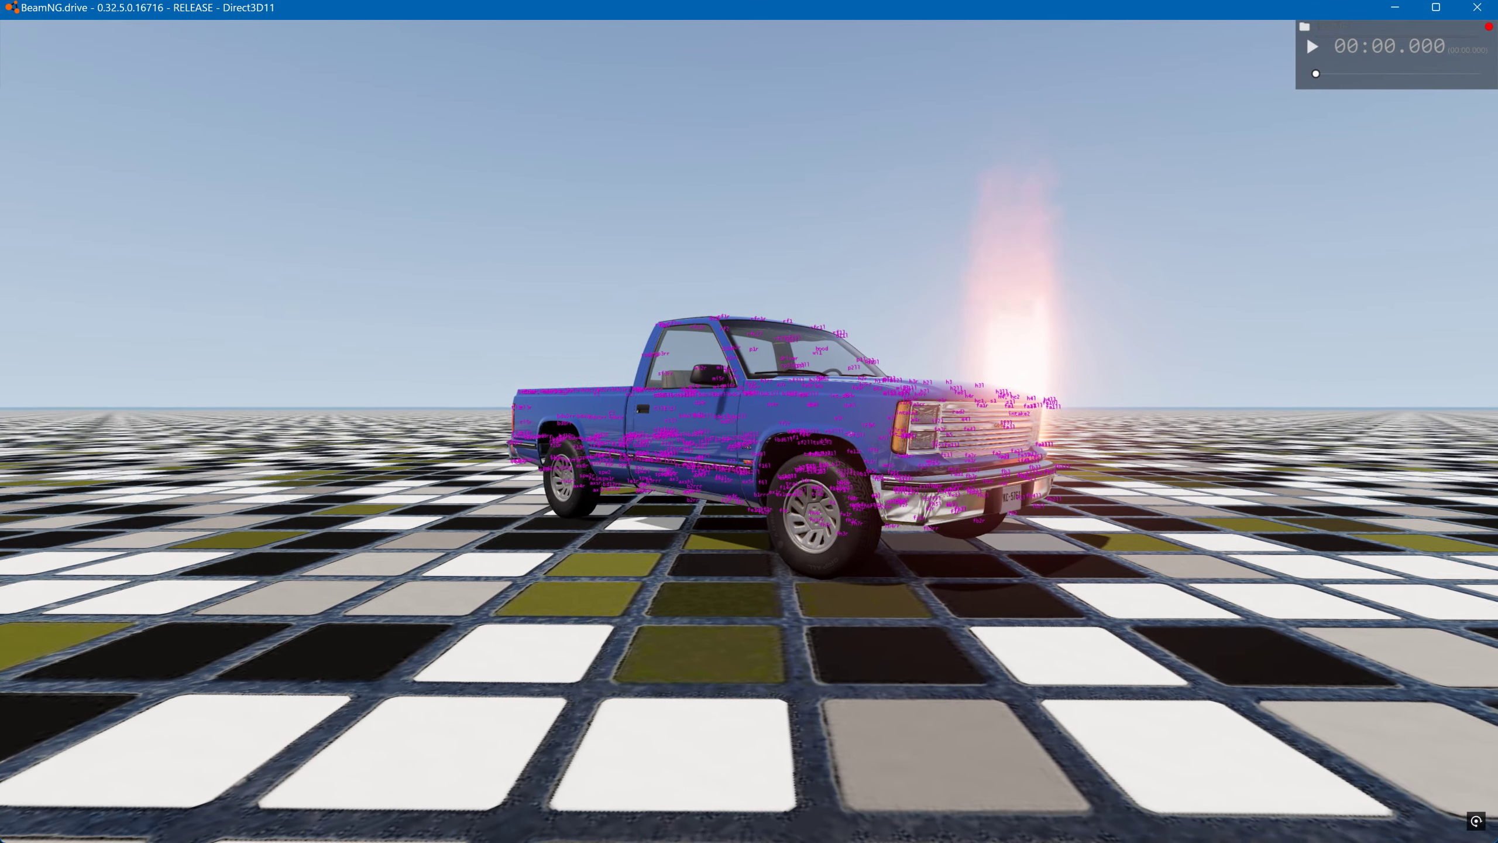
key(ctrl+r)
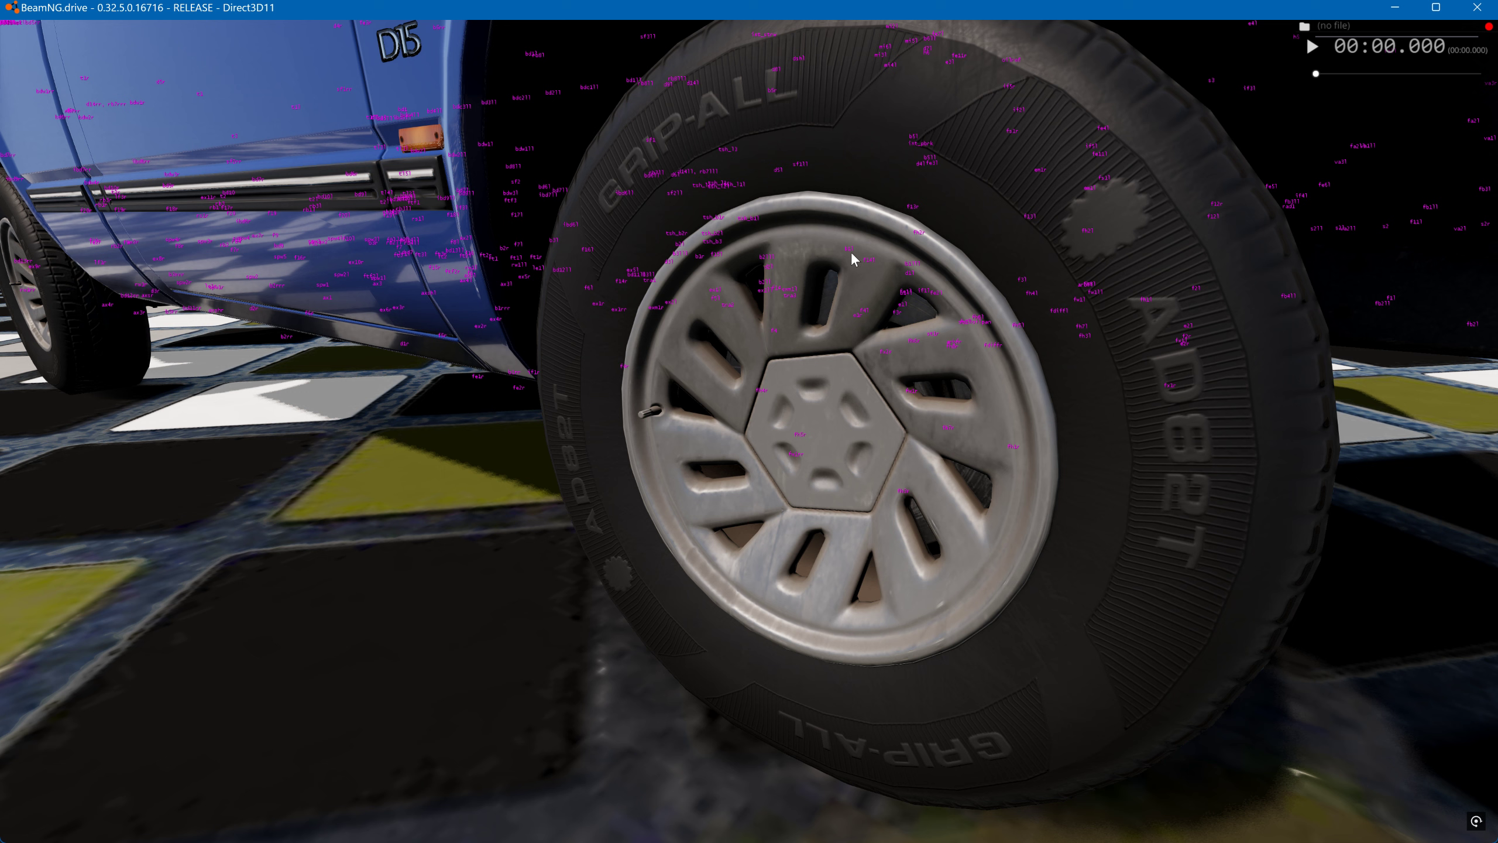
- Switch to the desktop and open the vehicles folder inside the BeamNG.drive 0.32 user folder
double_click(1338, 8)
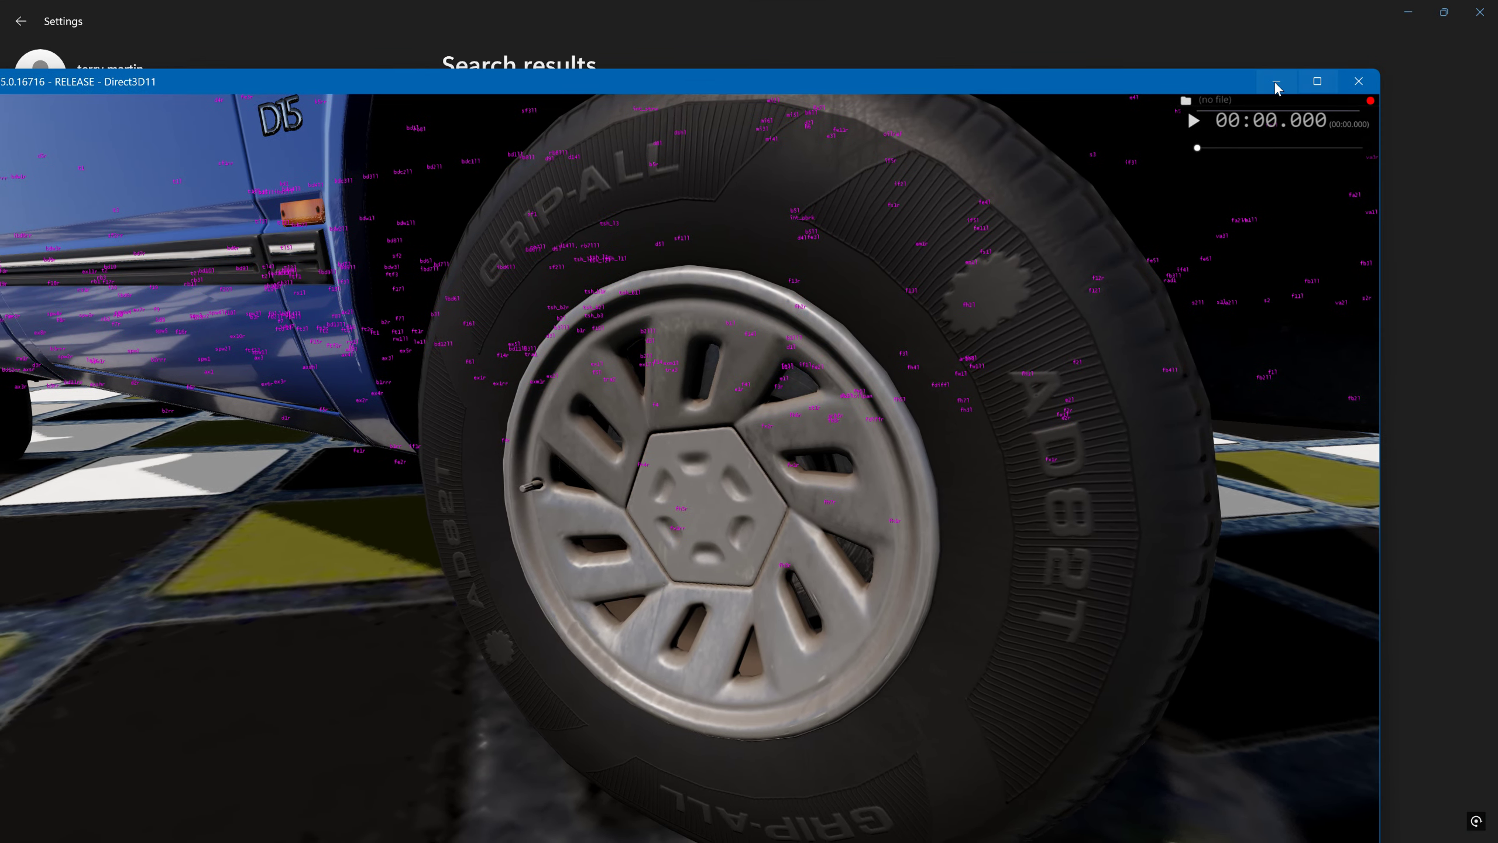
click(1354, 57)
click(1408, 13)
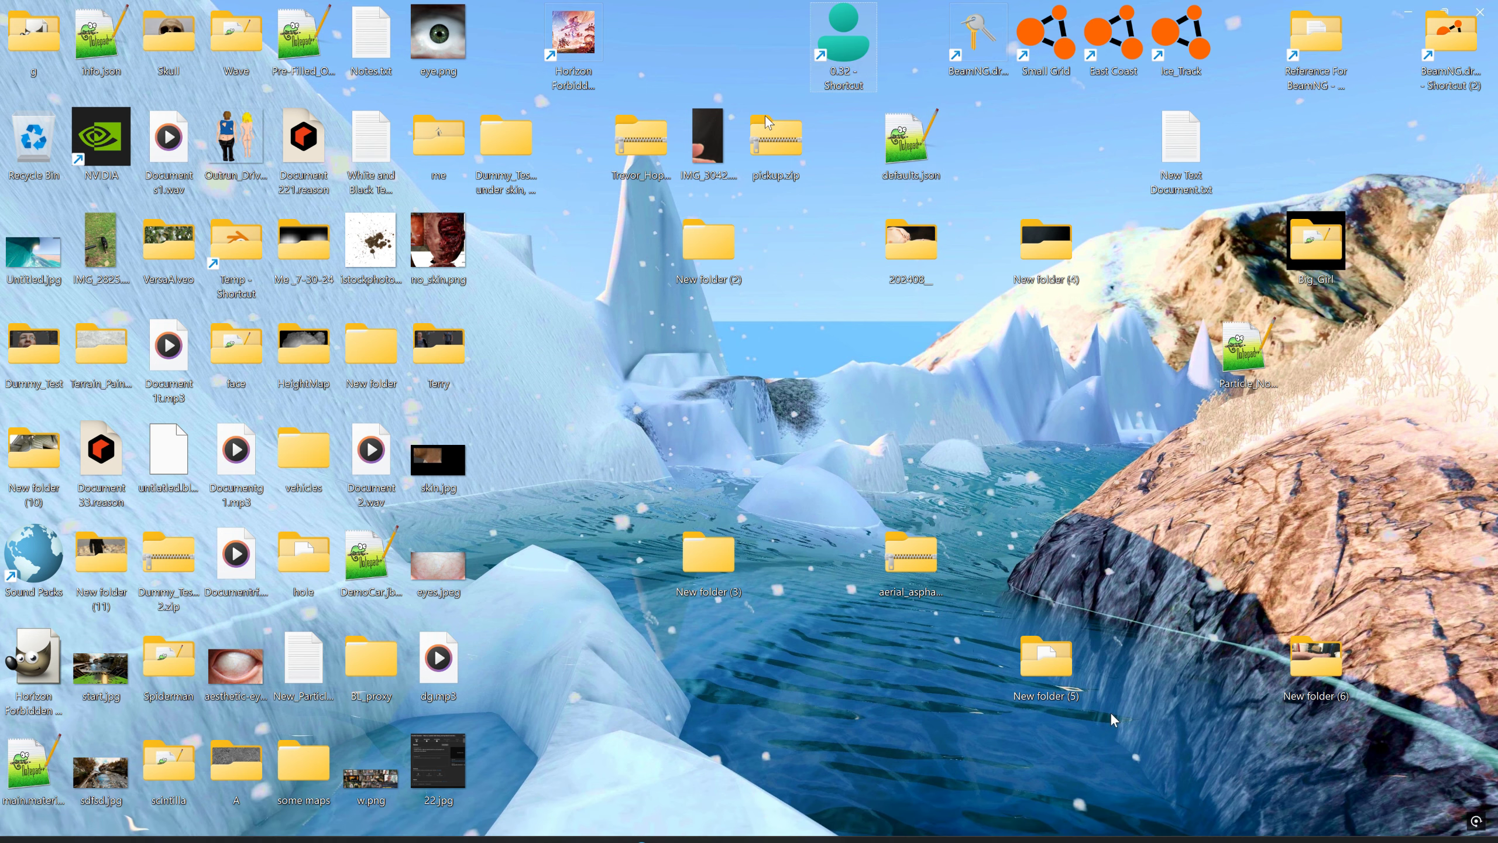
double_click(820, 62)
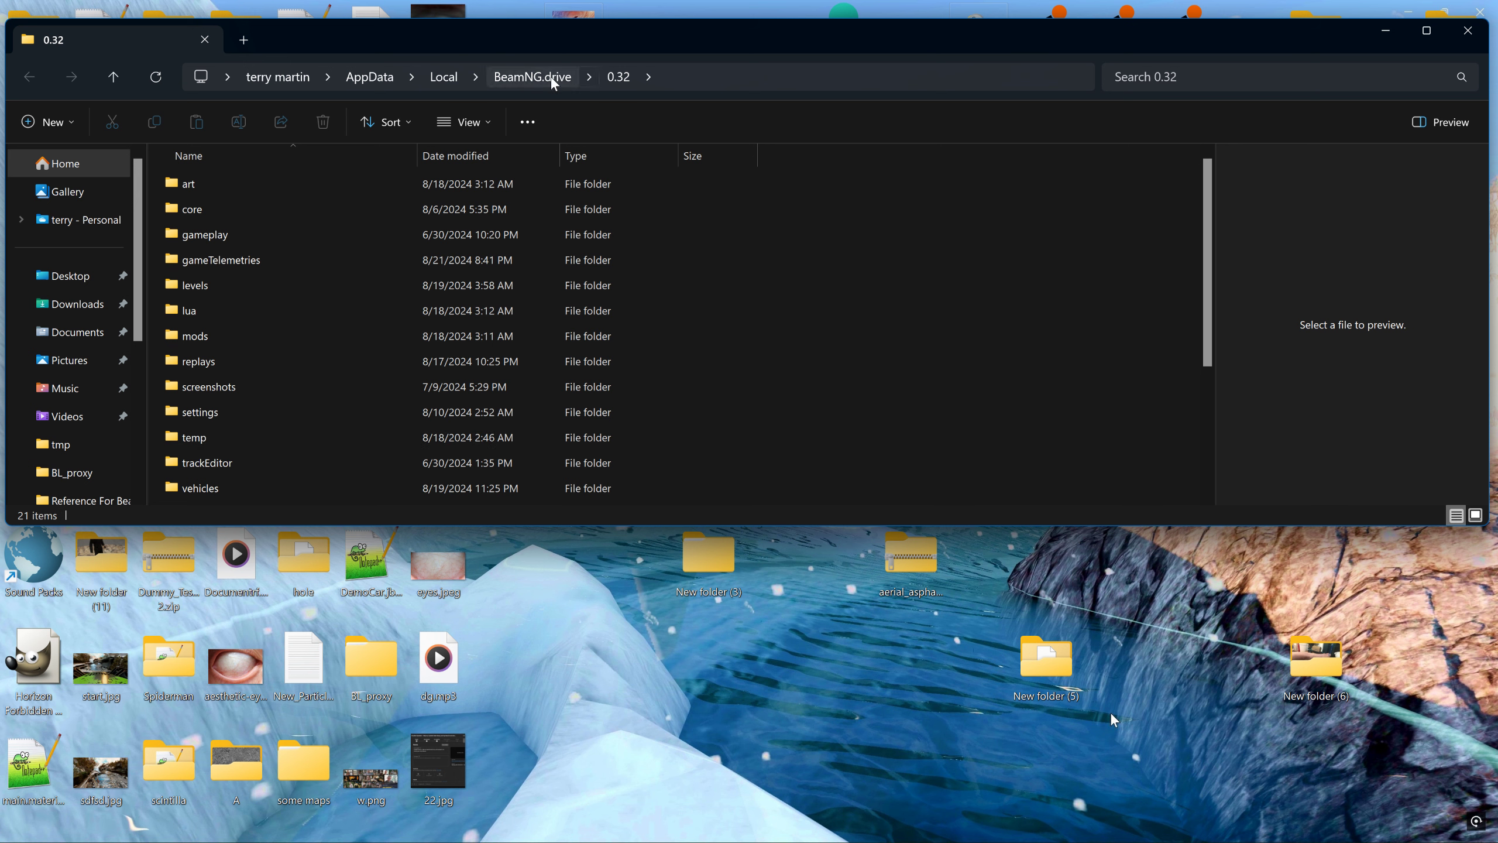
click(184, 487)
double_click(185, 487)
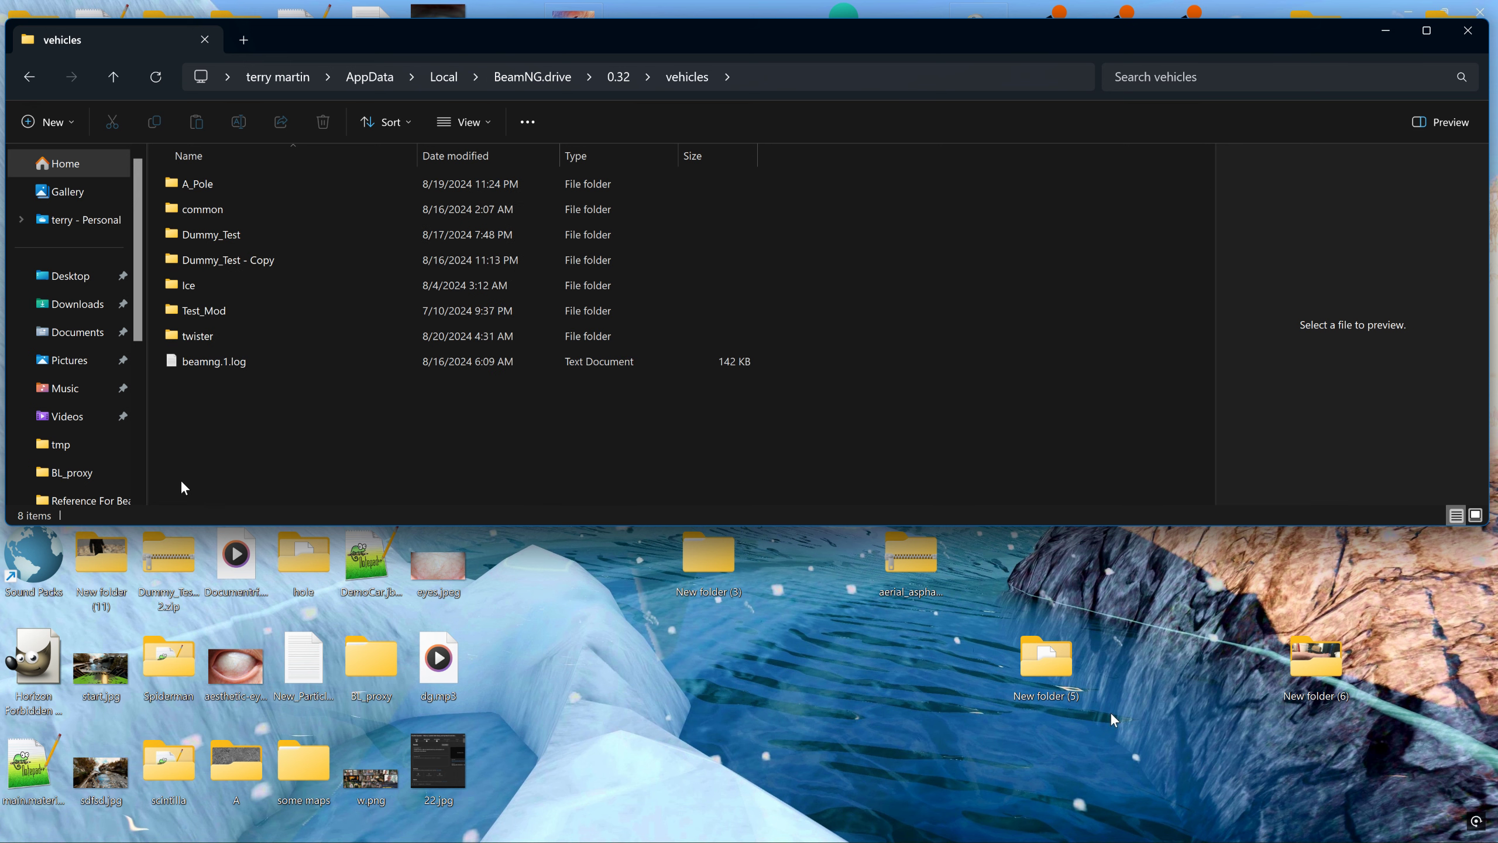